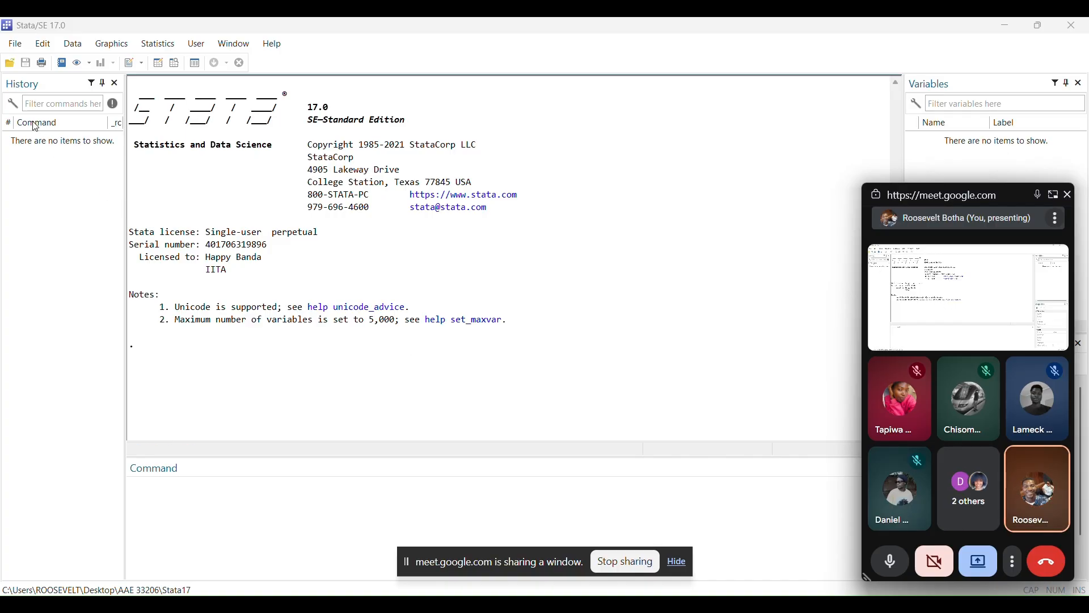
Change the working directory to the AAE 33206 folder on the Desktop
click(15, 44)
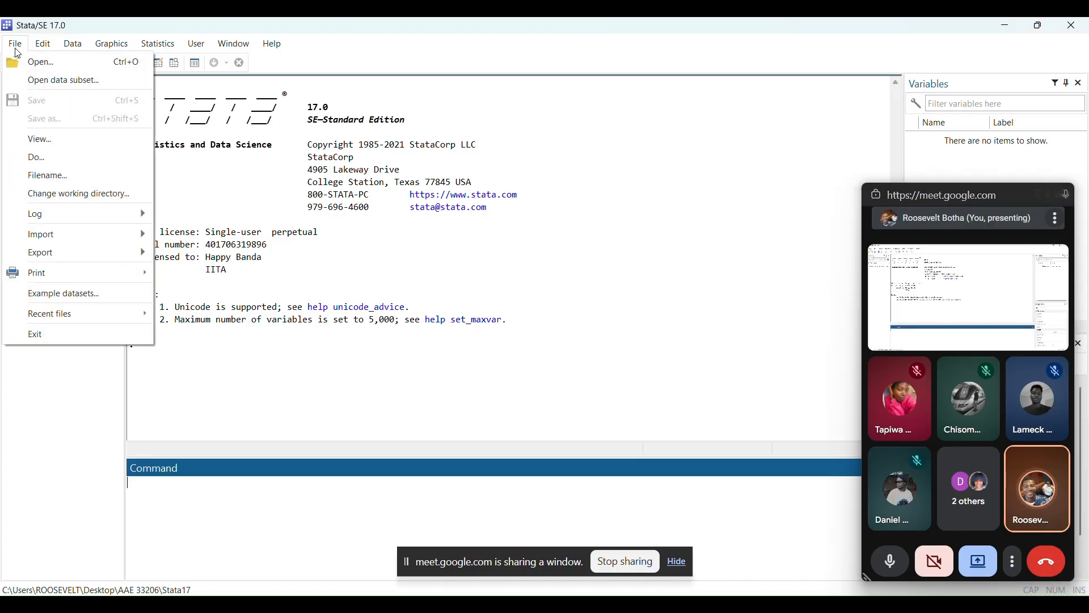
click(47, 196)
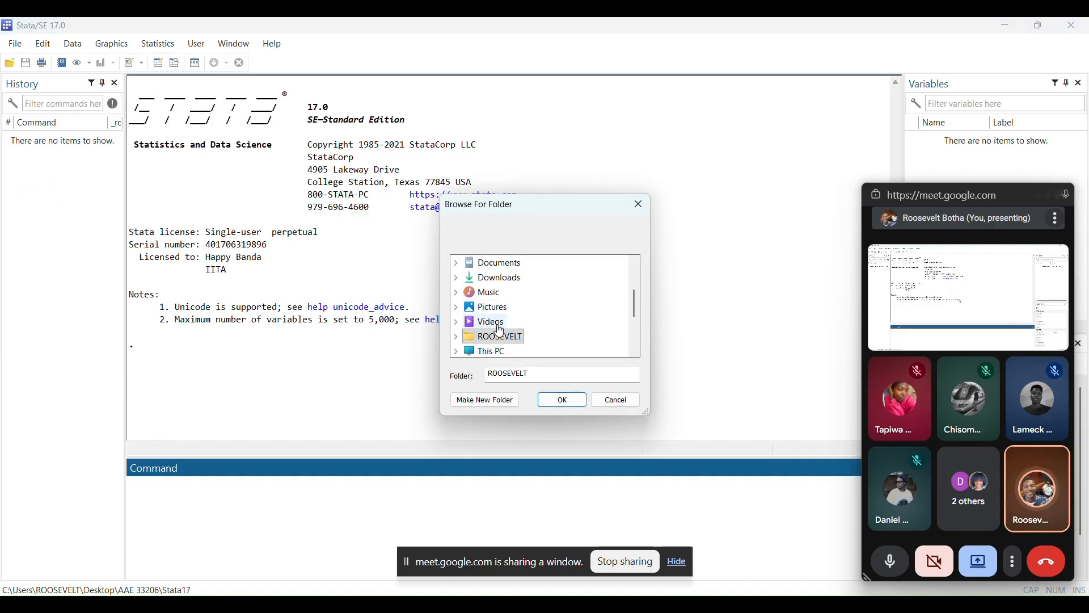
scroll(482, 323, down, 2)
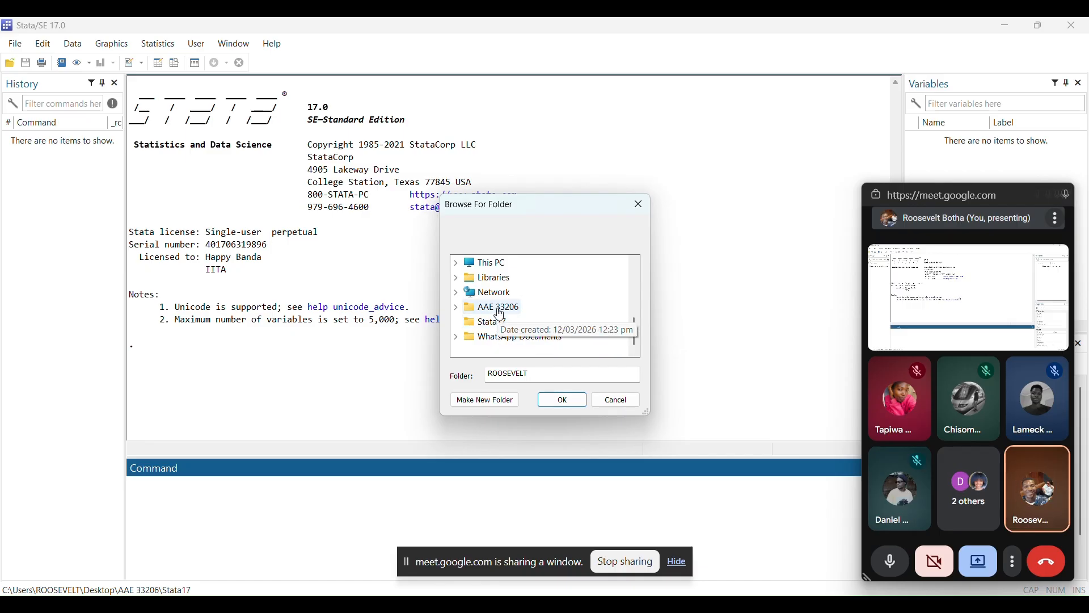
click(500, 310)
click(560, 399)
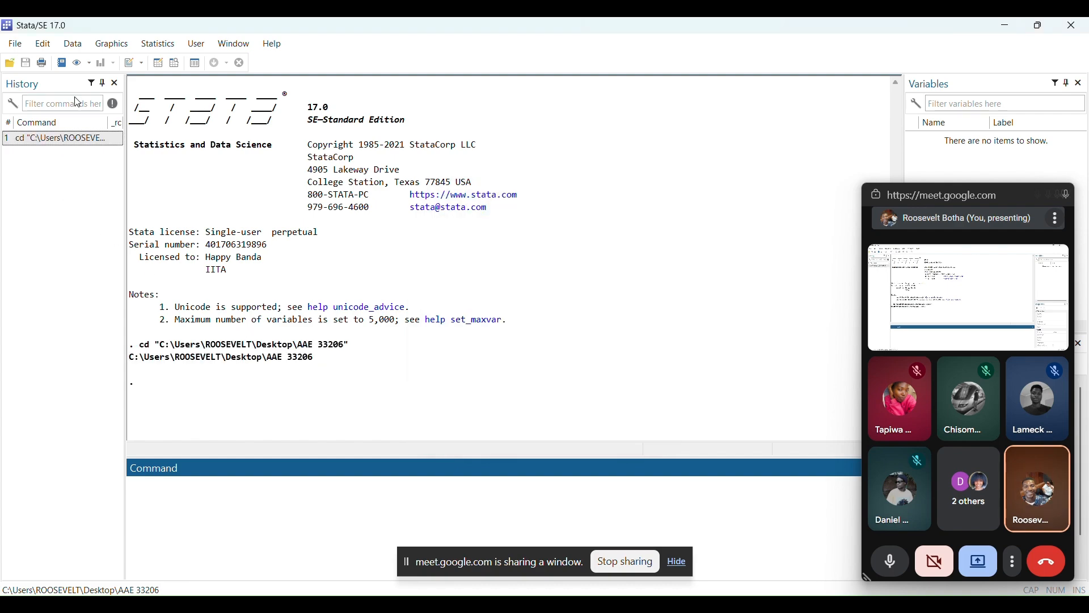
Begin a formatted log named "log file" in the AAE 33206 folder, replacing the existing file
click(67, 67)
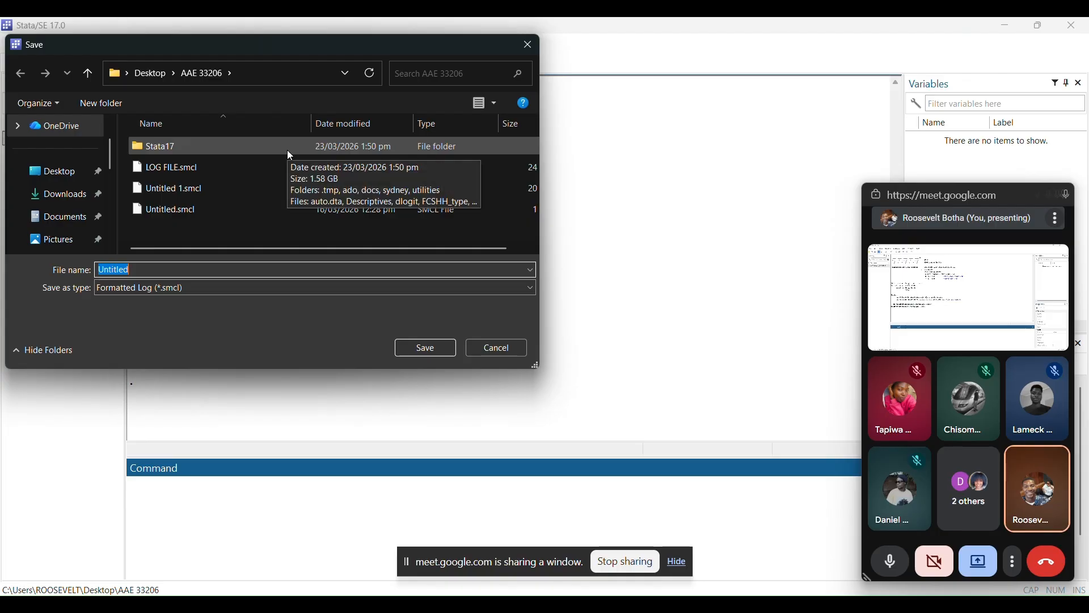
double_click(189, 153)
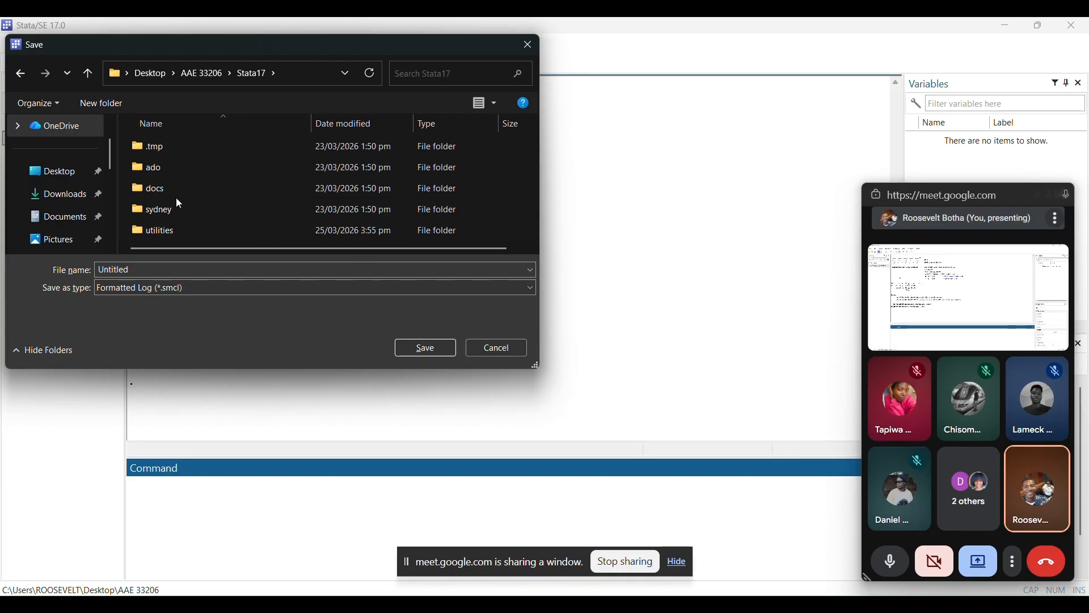
key(alt+Left)
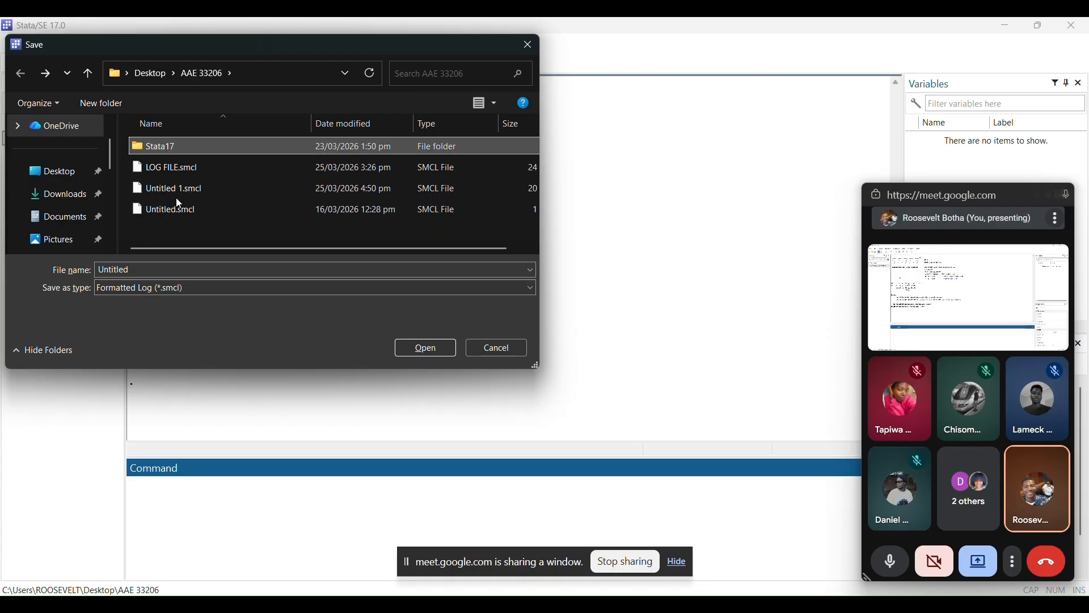
double_click(140, 271)
key(BackSpace)
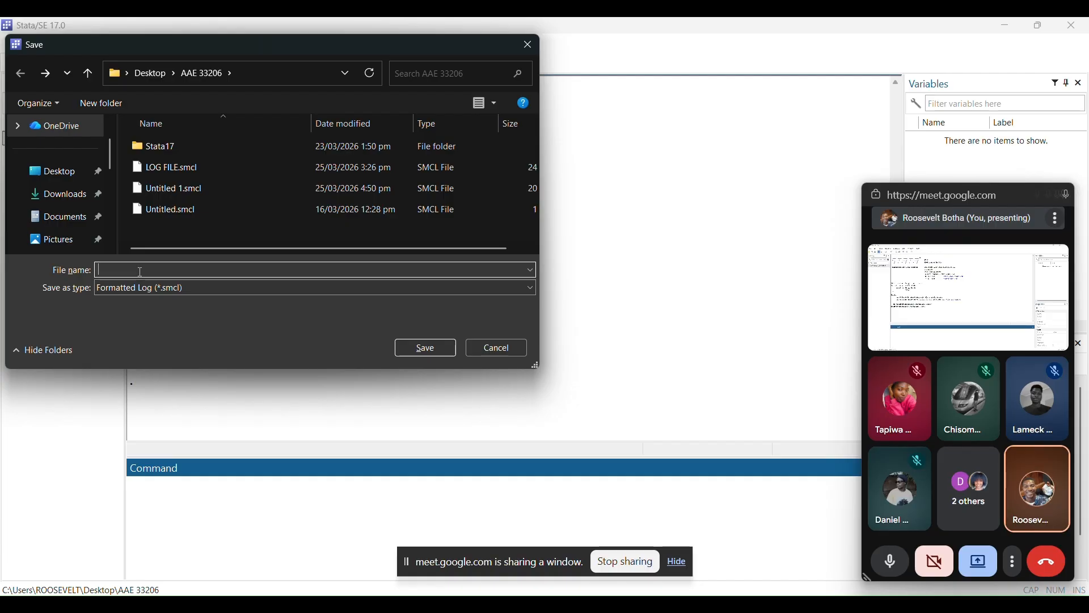
text(lo)
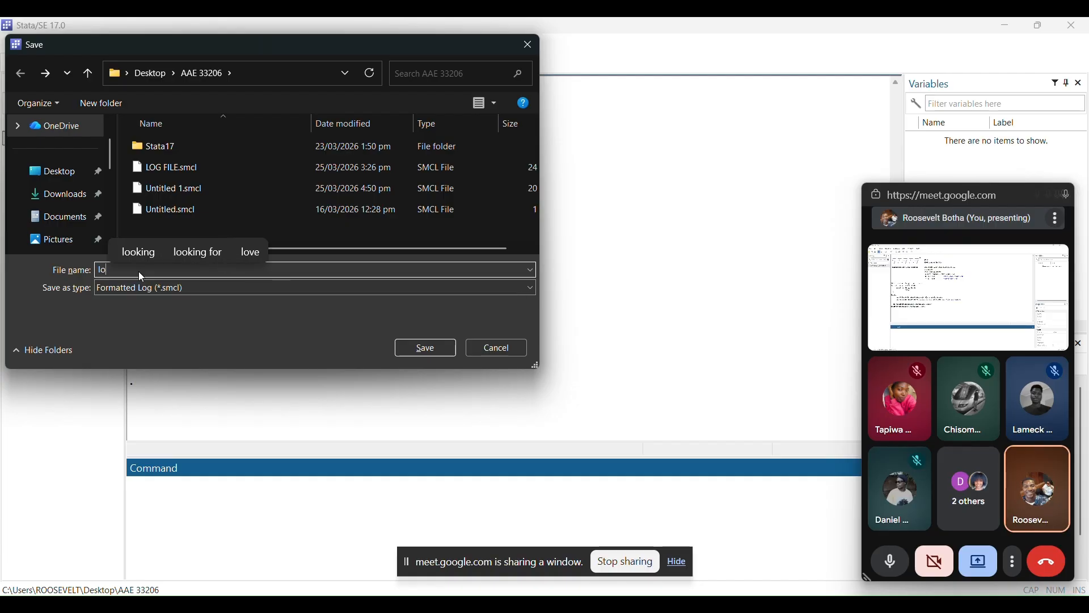
text(g file)
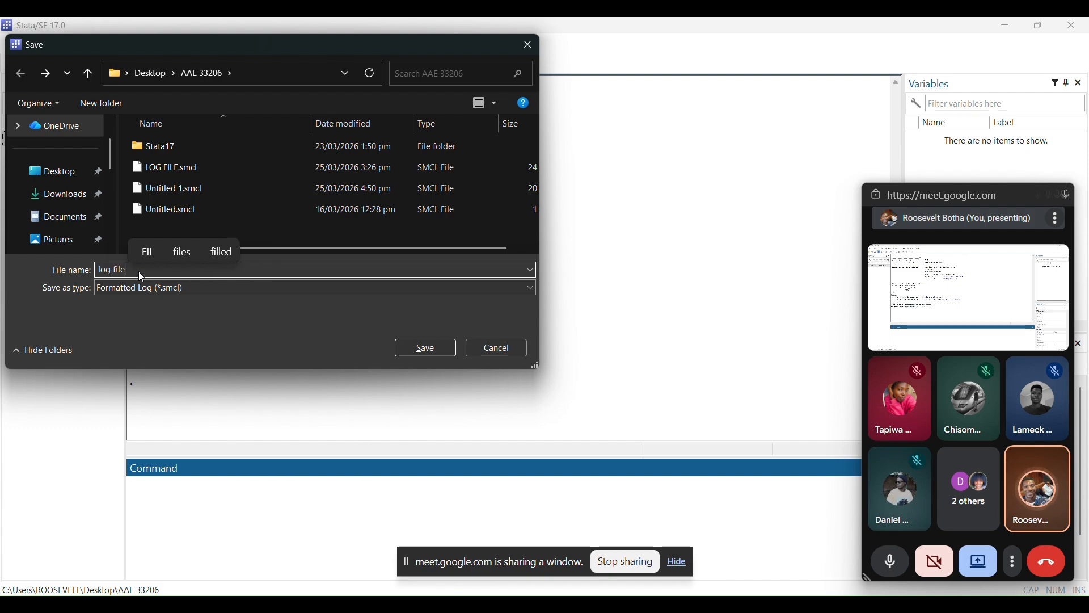
key(Return)
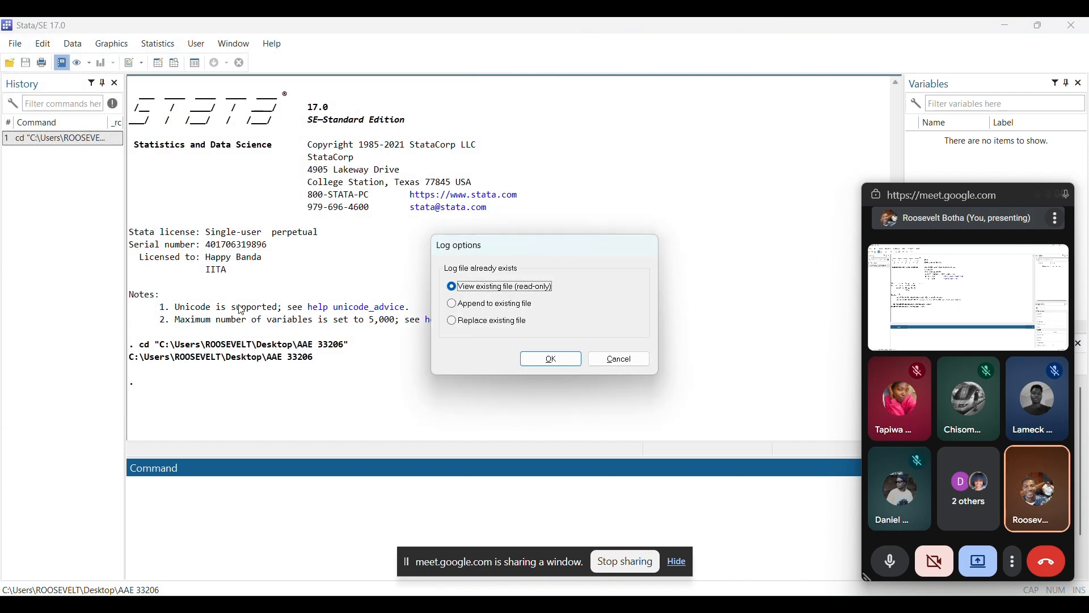
click(470, 324)
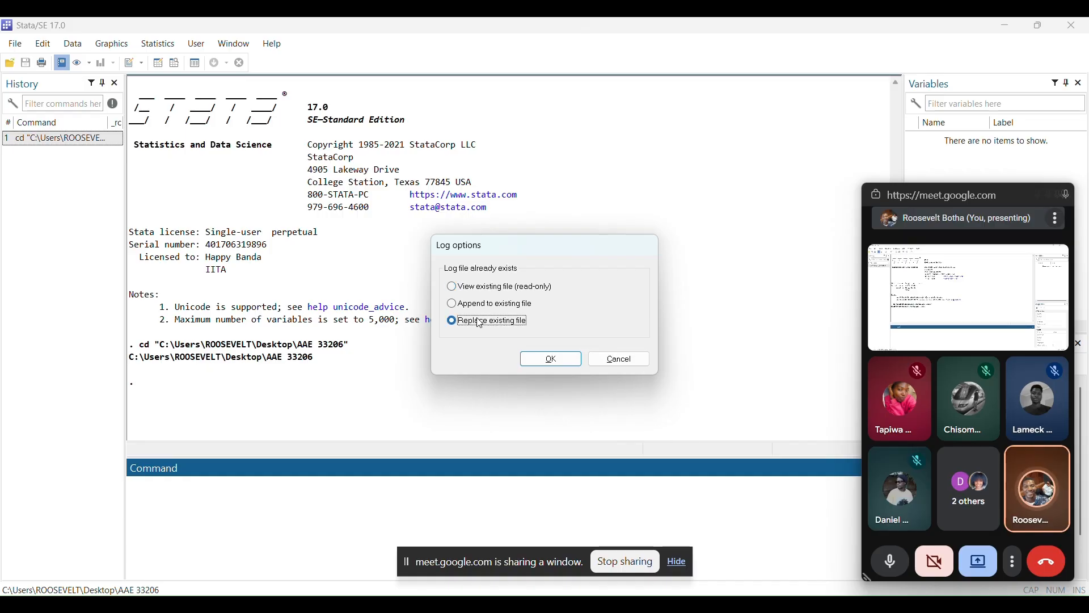
click(552, 361)
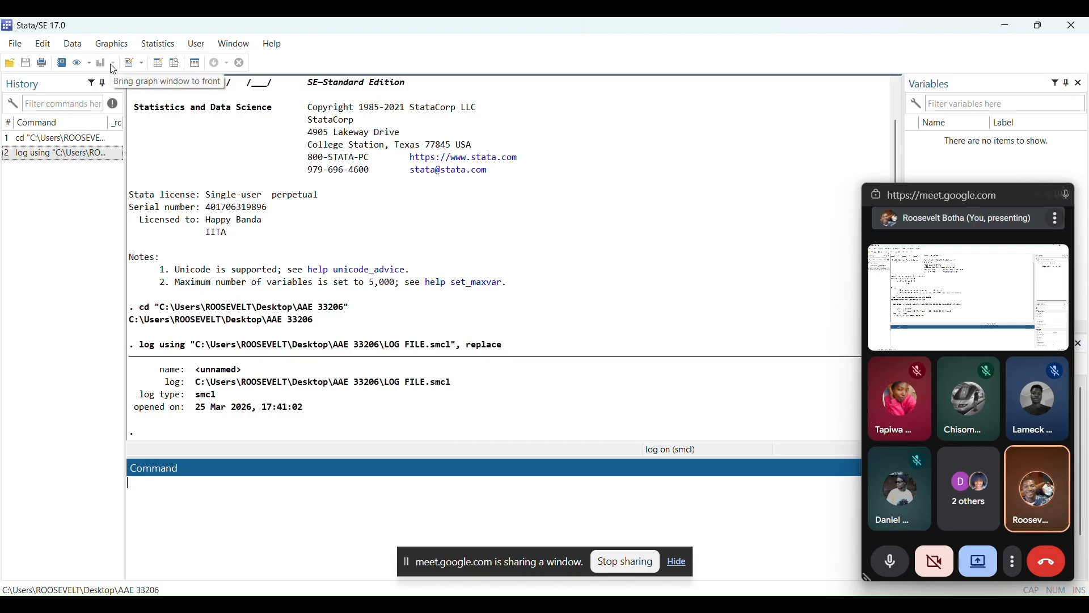
Create a new do-file, save it over the existing DO FILE in the AAE 33206 folder, and minimize its editor
click(139, 63)
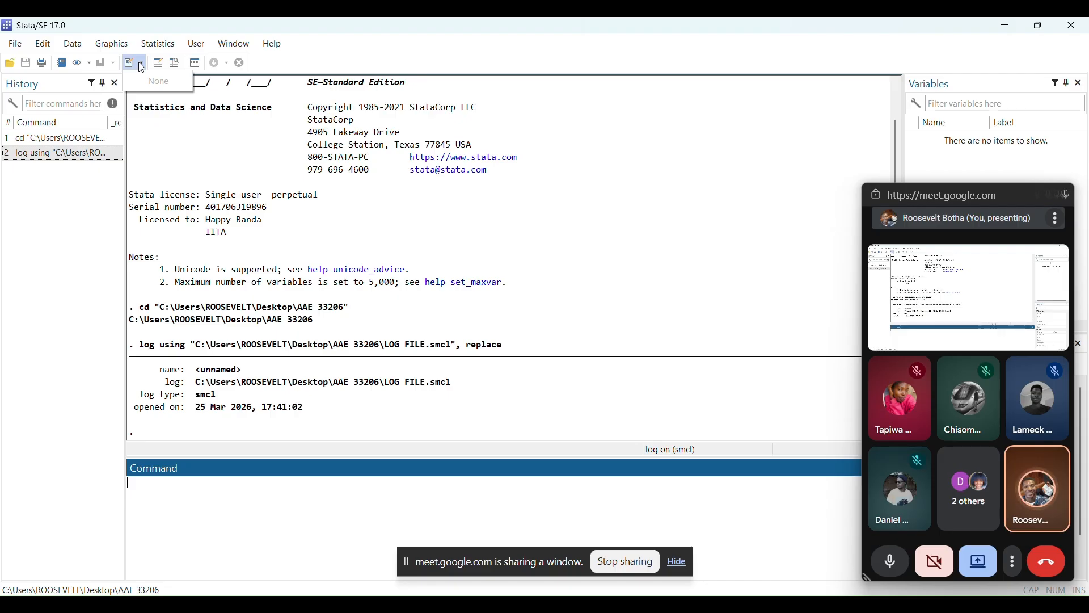
click(131, 65)
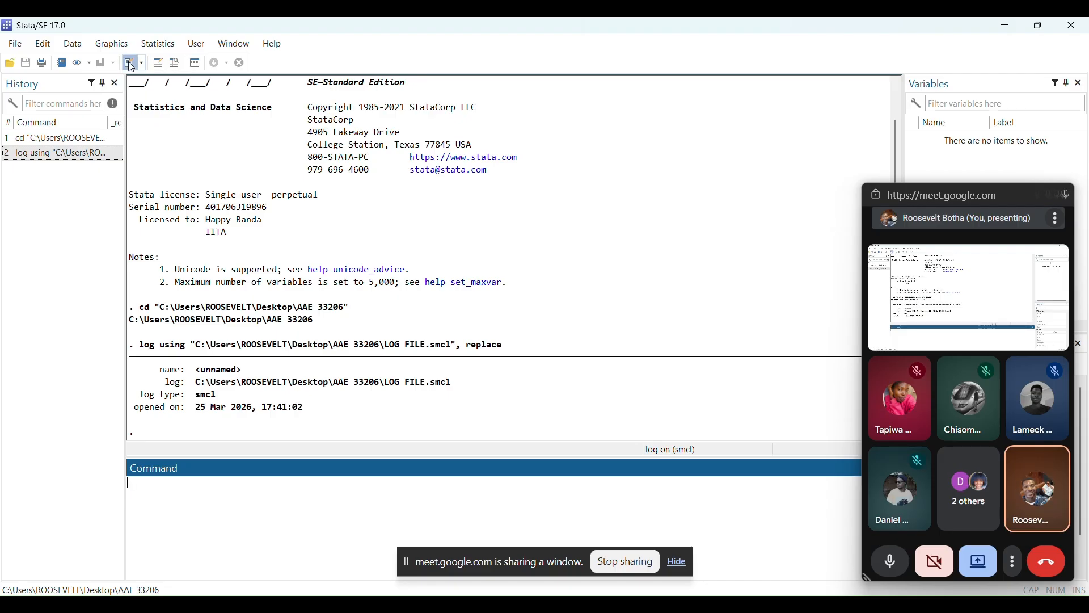
click(130, 63)
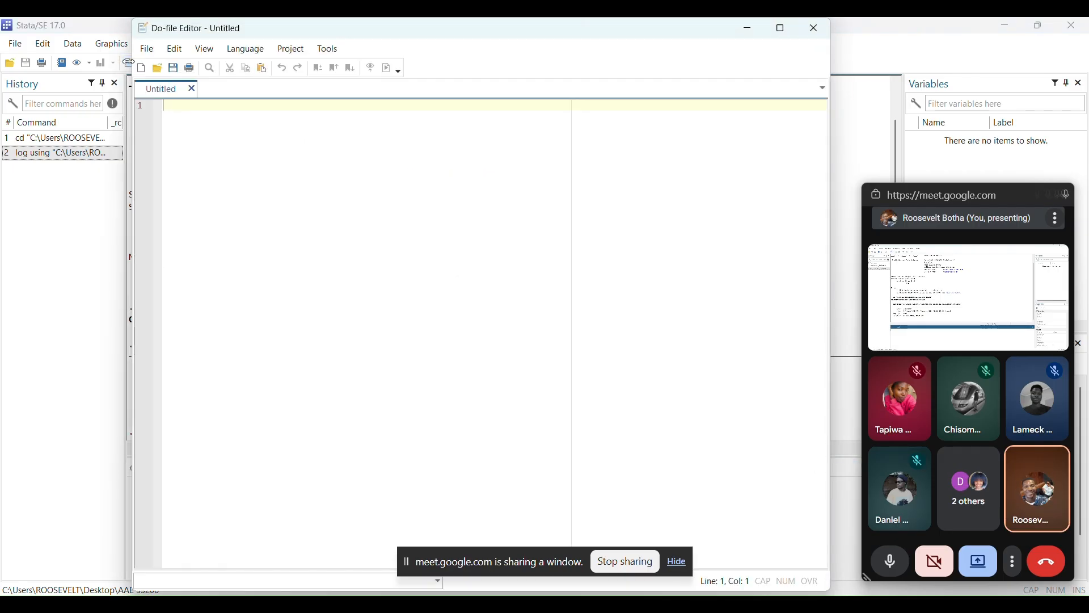
click(181, 69)
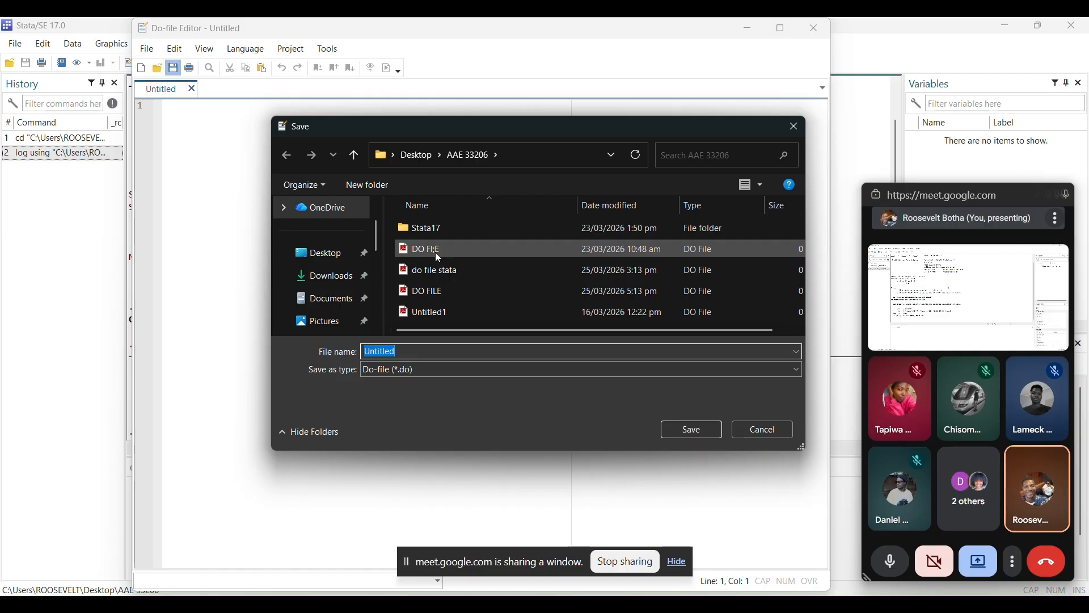
click(428, 292)
click(682, 431)
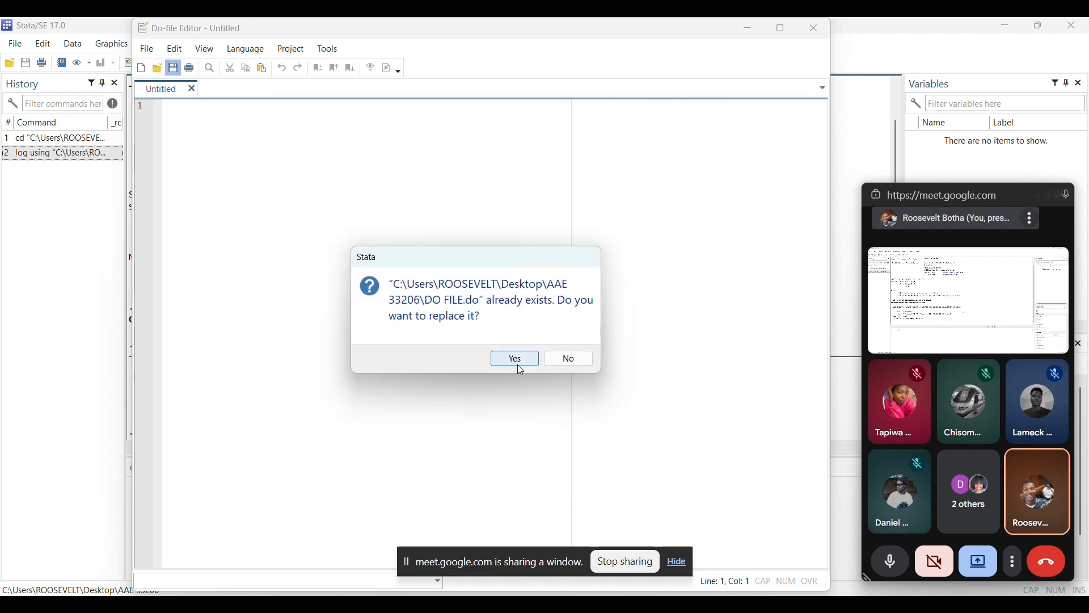
click(517, 365)
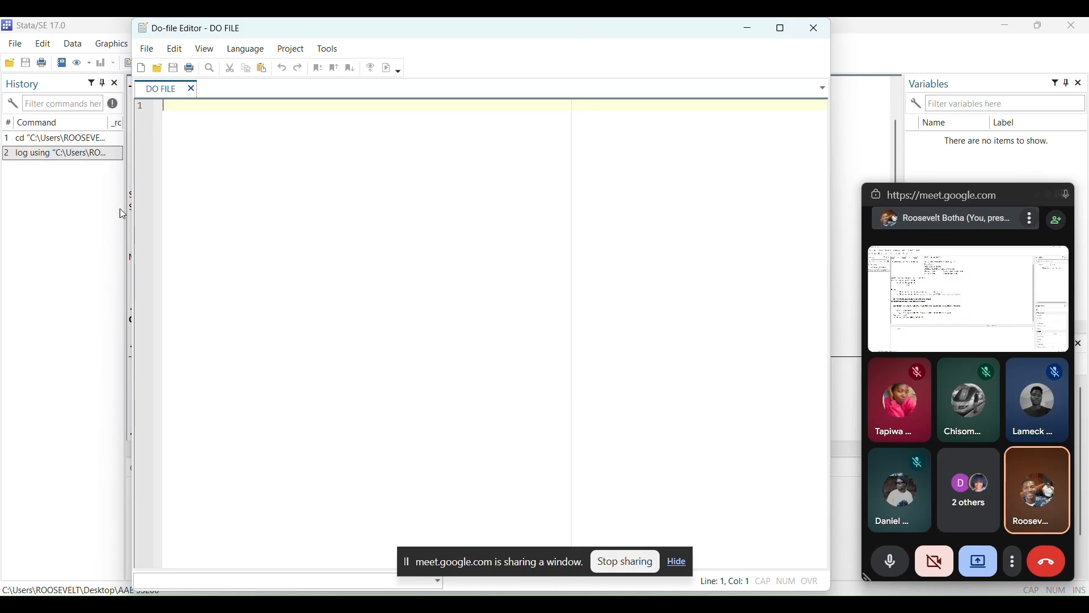
click(758, 32)
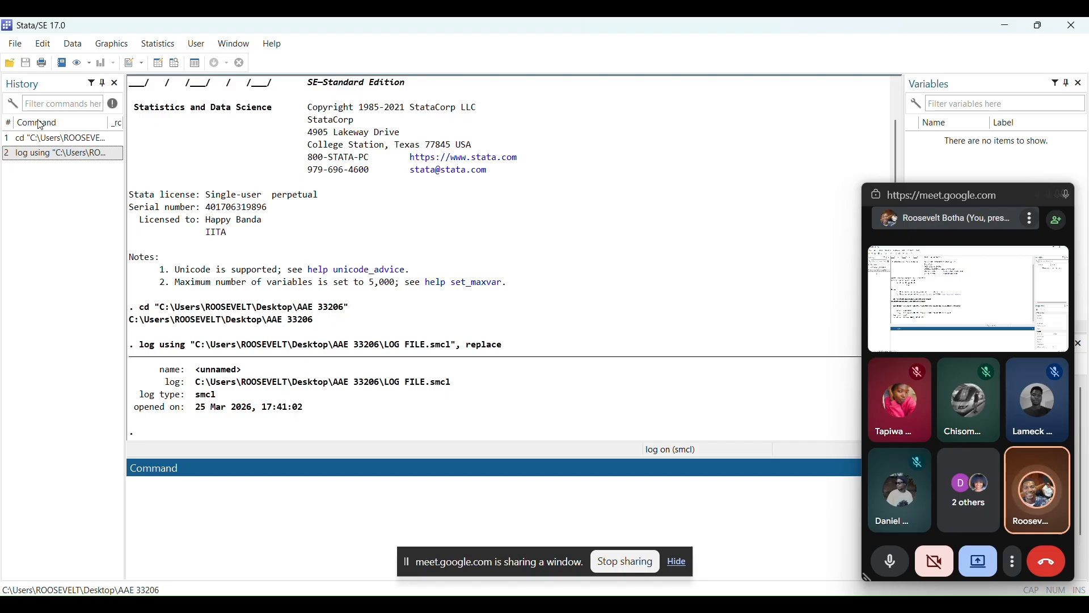
Open the ihs2_household.dta dataset from the Stata17\utilities folder and clear it from memory
click(10, 64)
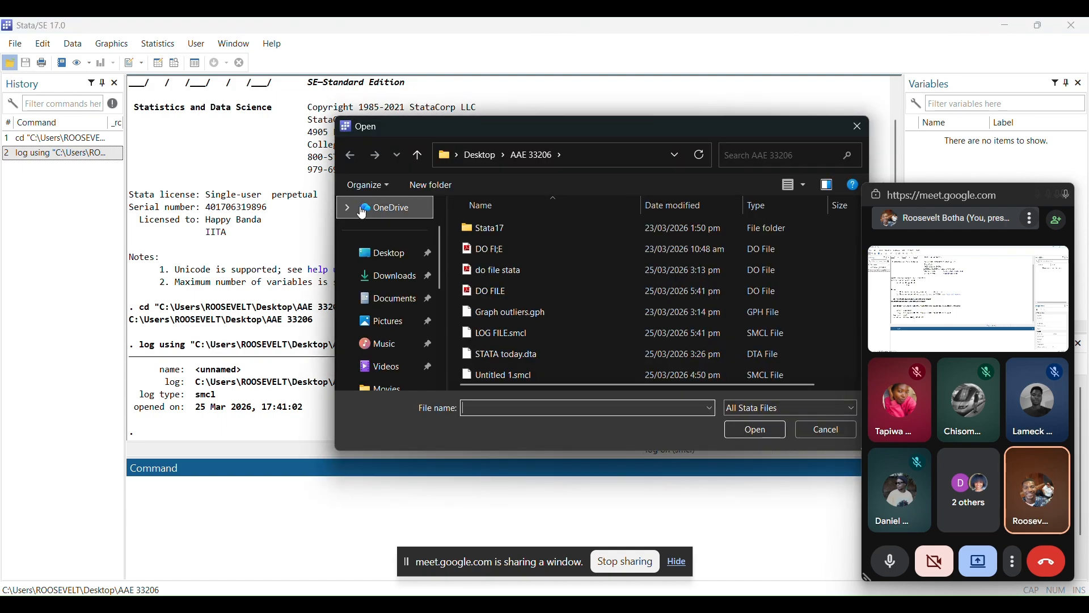
double_click(510, 231)
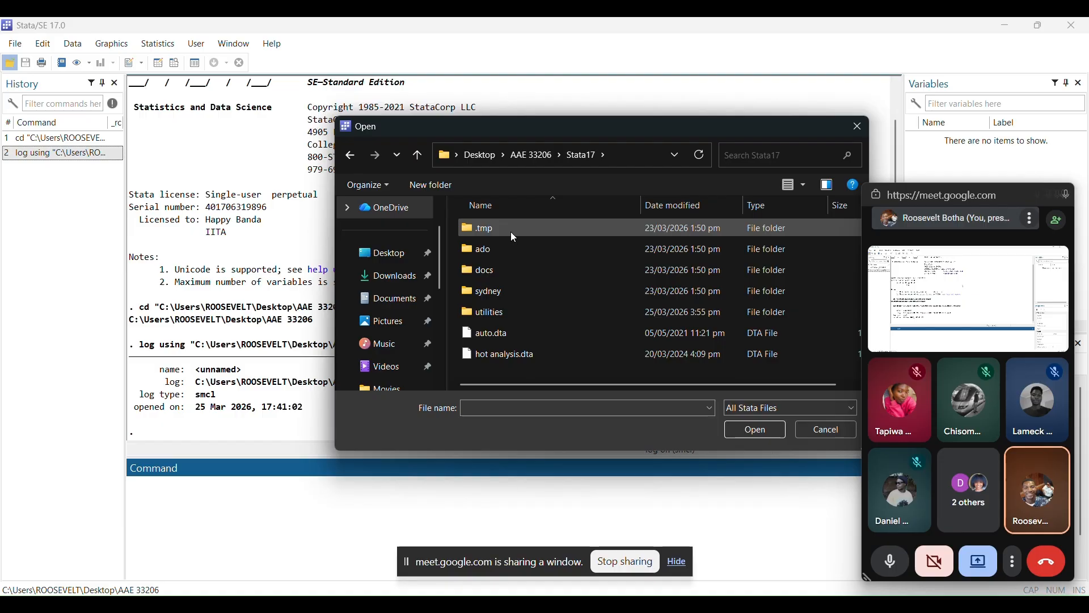
double_click(515, 311)
scroll(509, 336, down, 1)
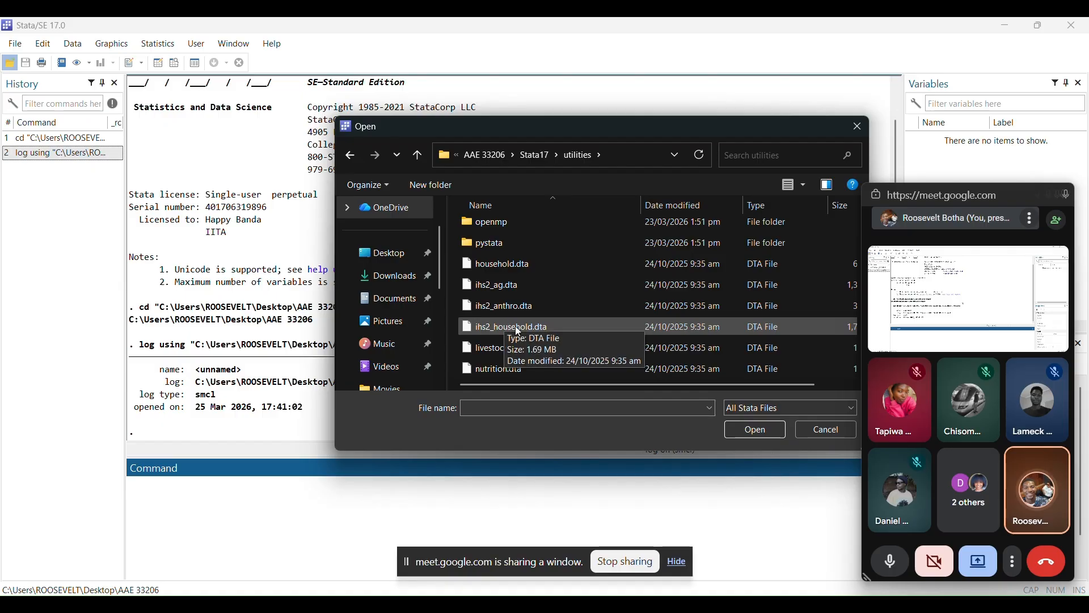
click(515, 326)
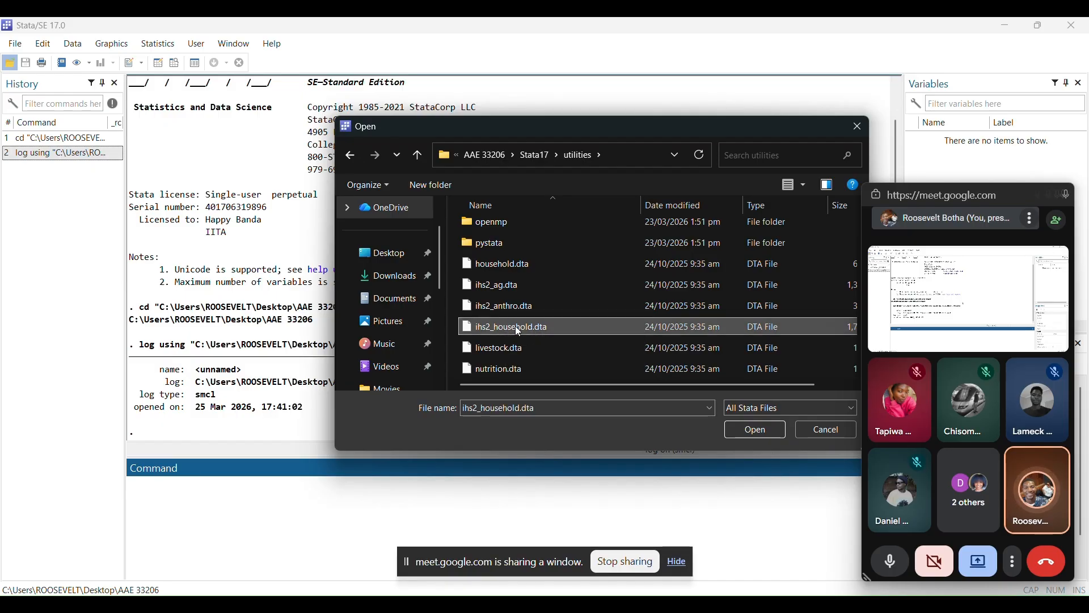
click(756, 431)
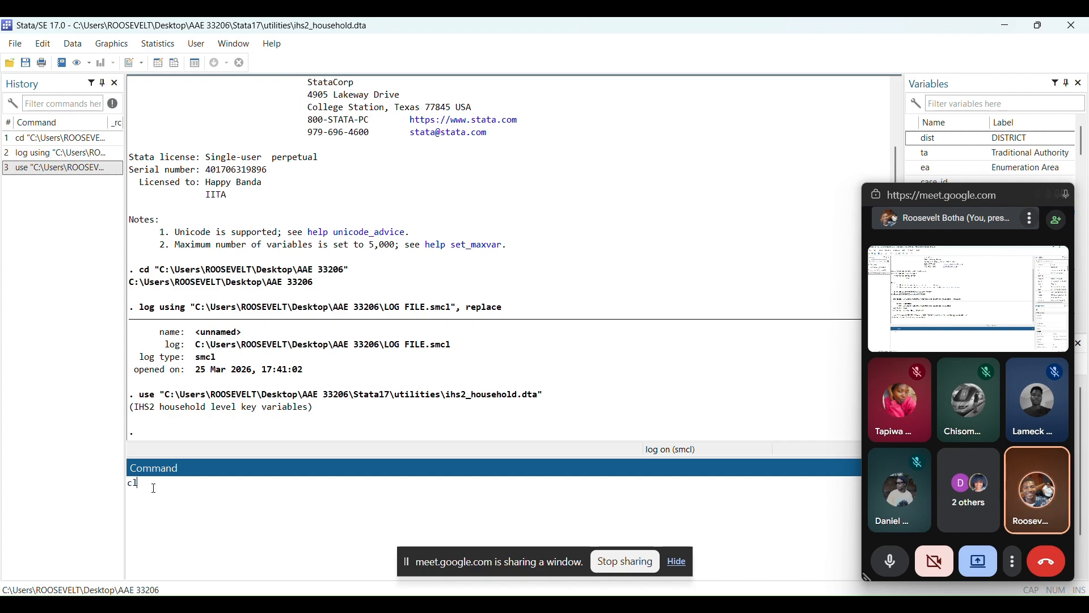
text(ar)
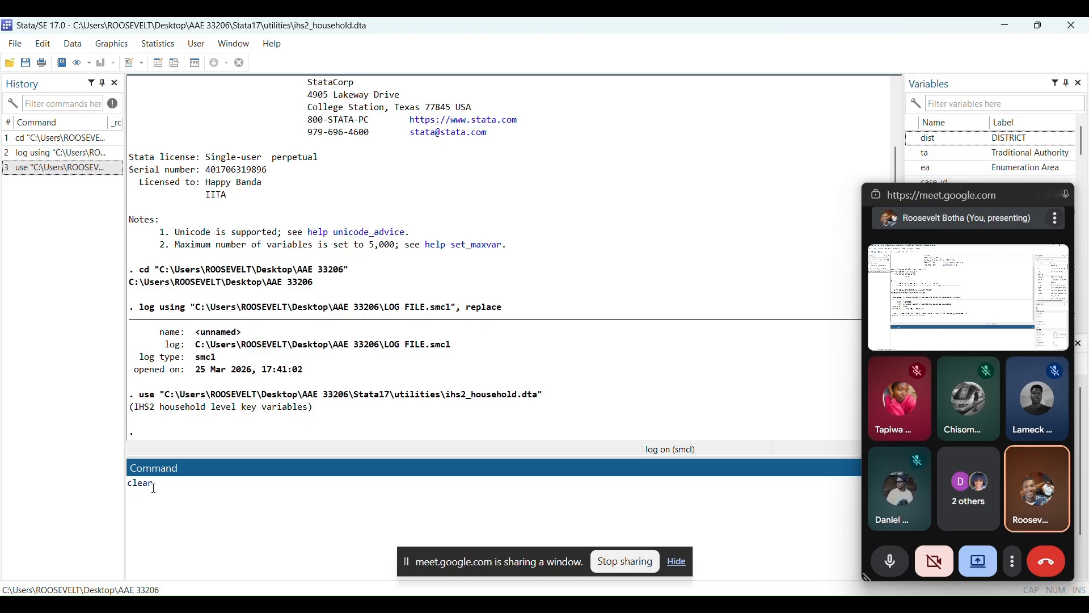
key(Return)
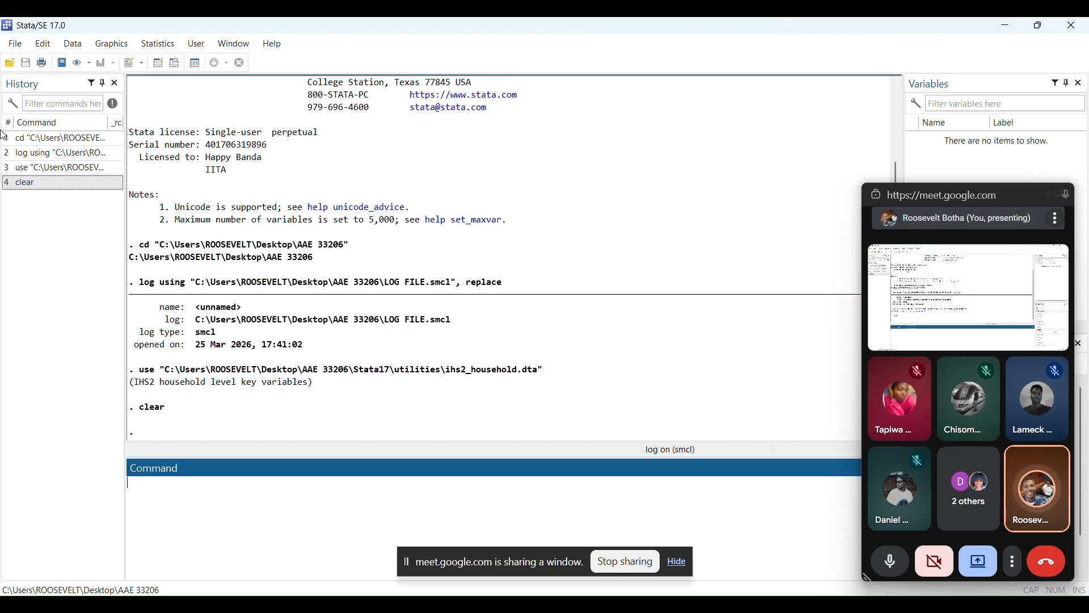
Select the Data MacroEdrissstudy workbook from the AAE 33206 folder as the Excel file to import
click(20, 46)
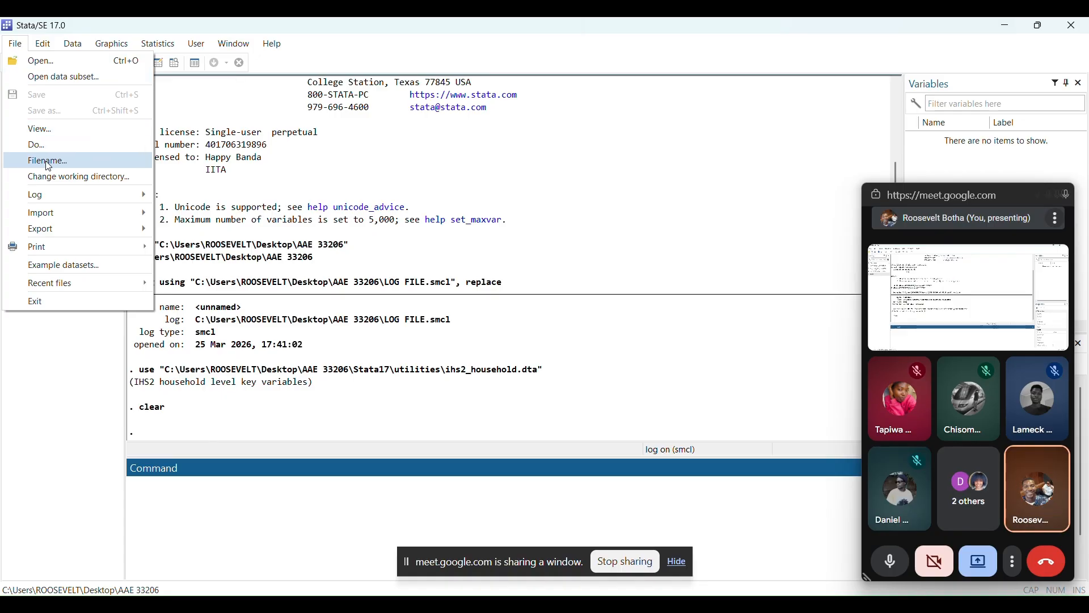
mouse_move(67, 215)
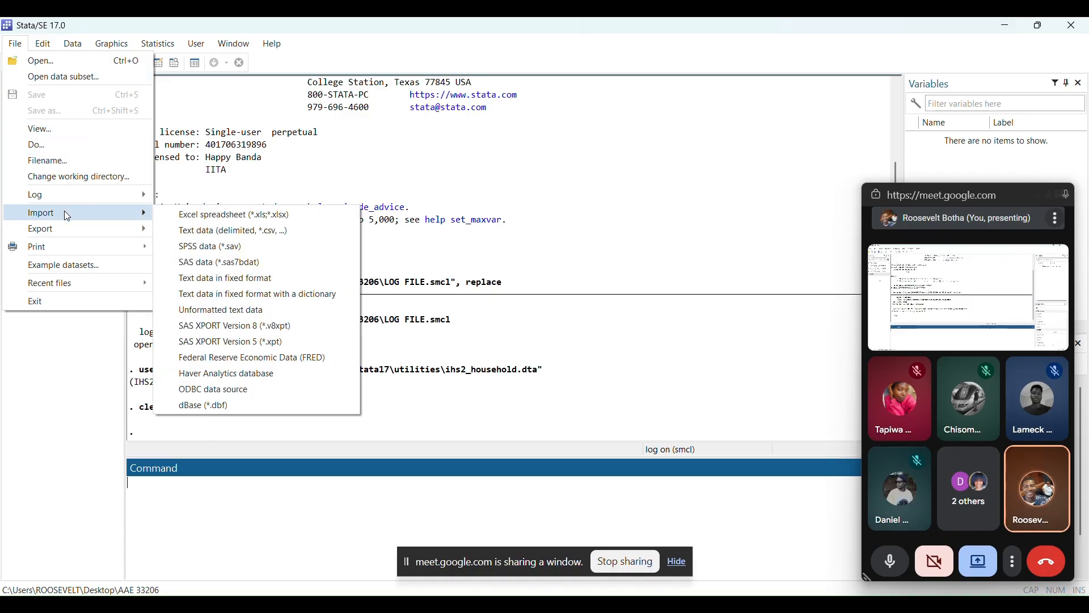
click(180, 215)
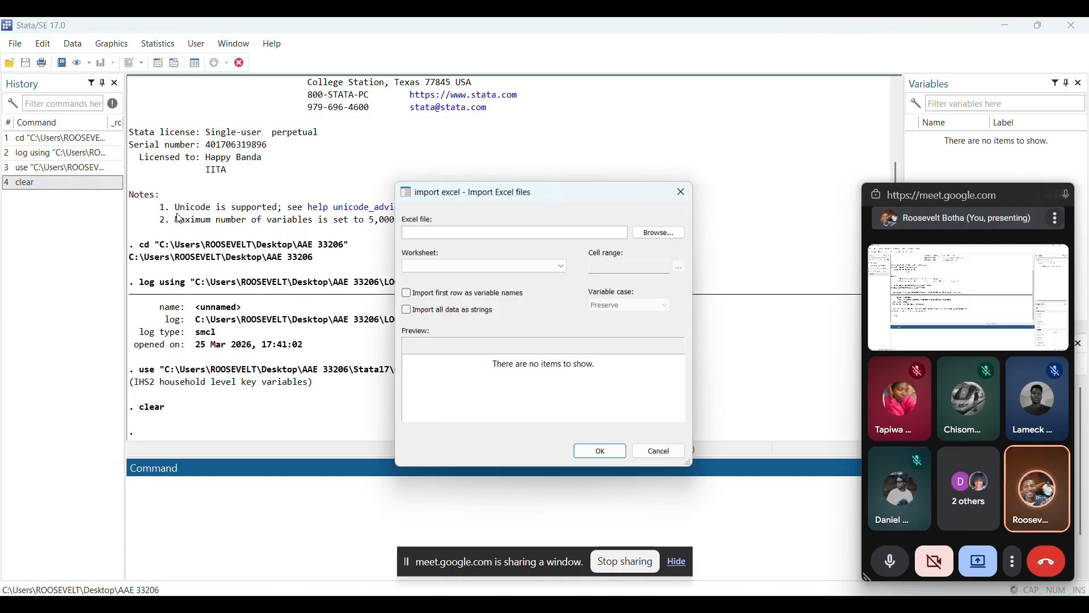
click(664, 232)
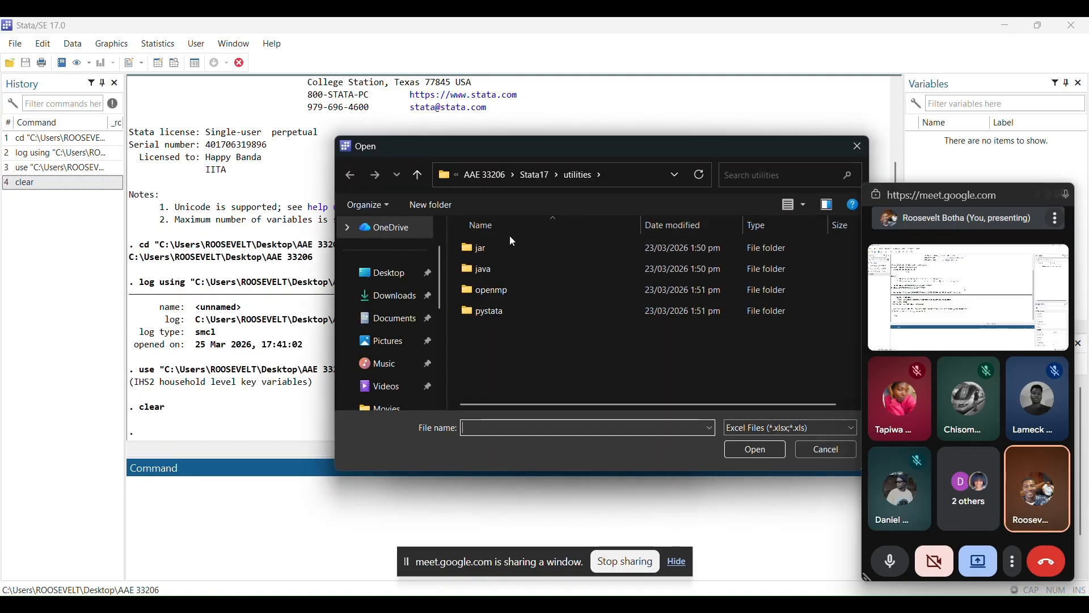
click(530, 175)
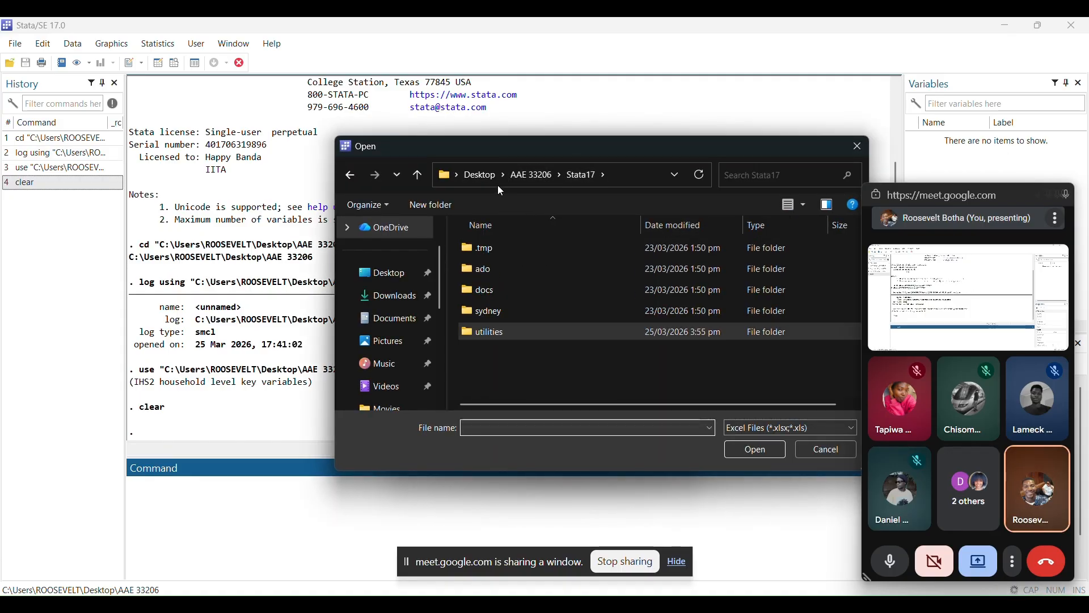
click(523, 176)
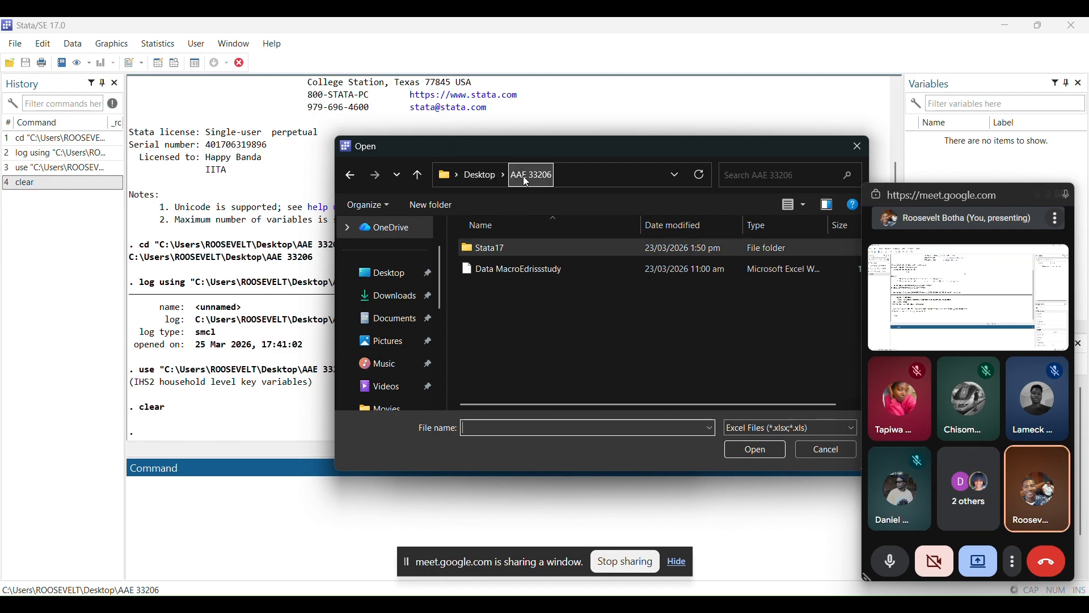
click(518, 267)
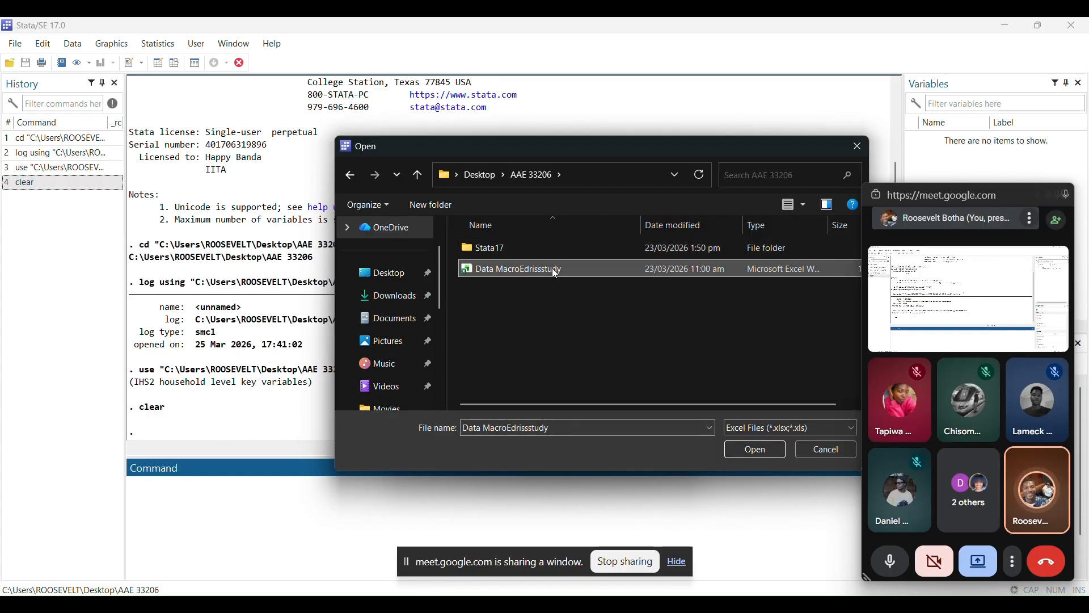
click(746, 445)
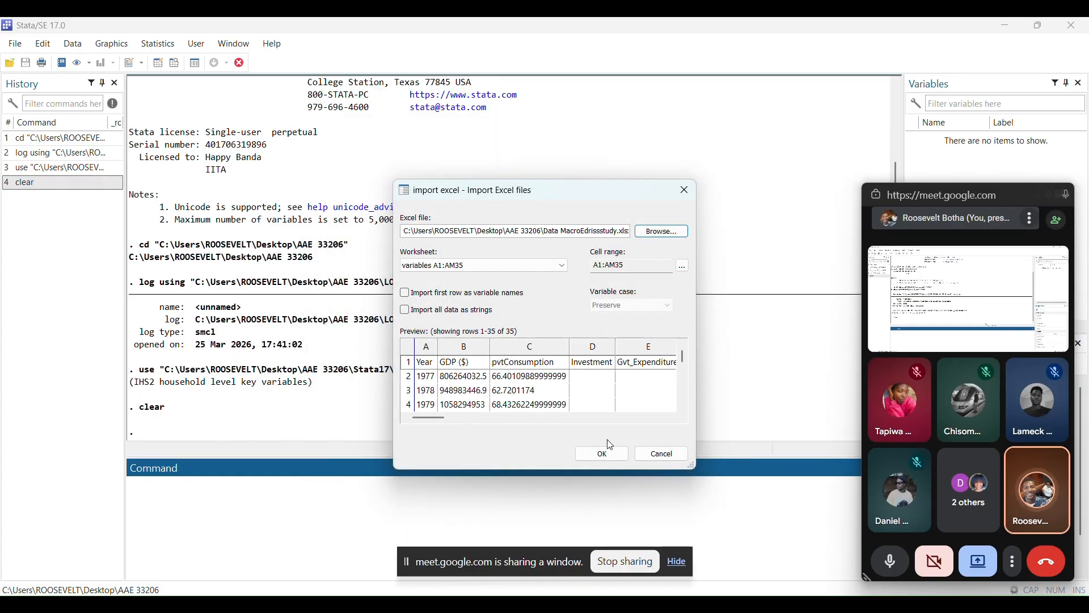
Import the variables worksheet (A1:AM35) with its first row as variable names
click(432, 297)
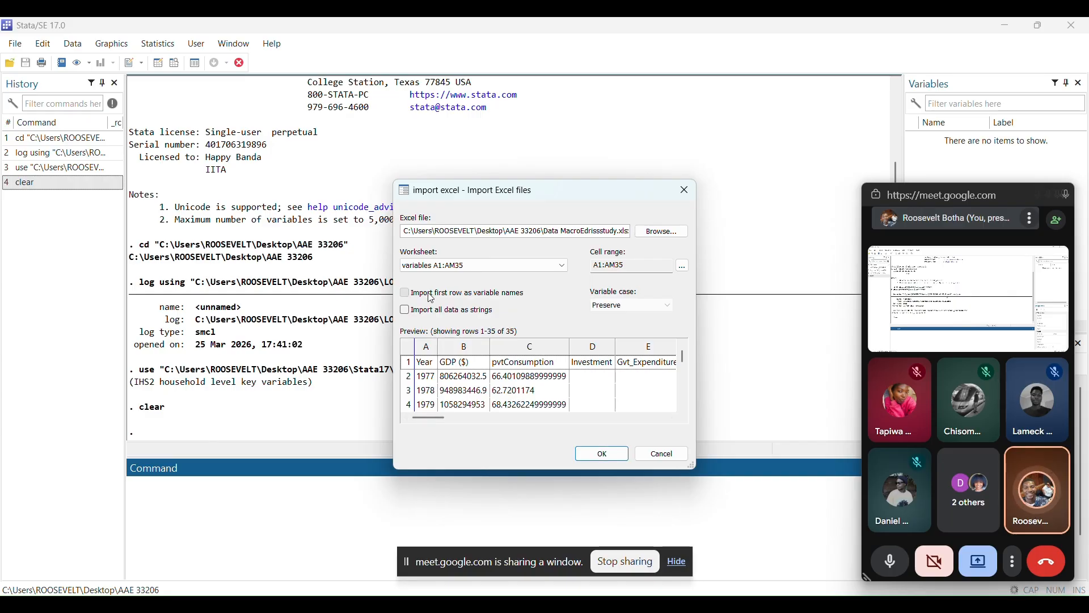
click(602, 454)
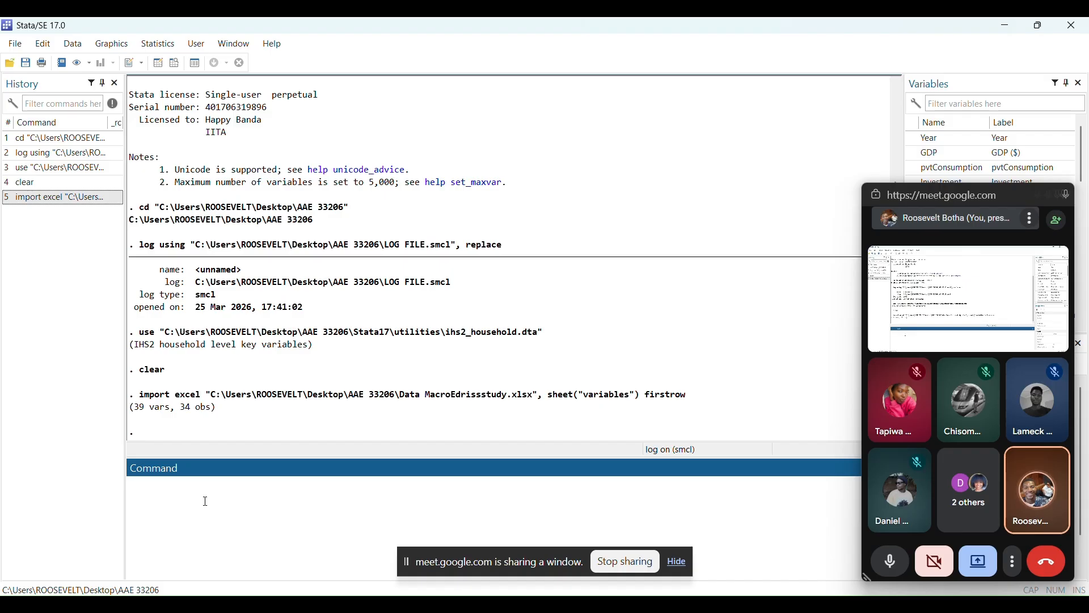
Run codebook on the whole imported dataset and review the variable summaries in the output
text(cd)
text(de)
text(d)
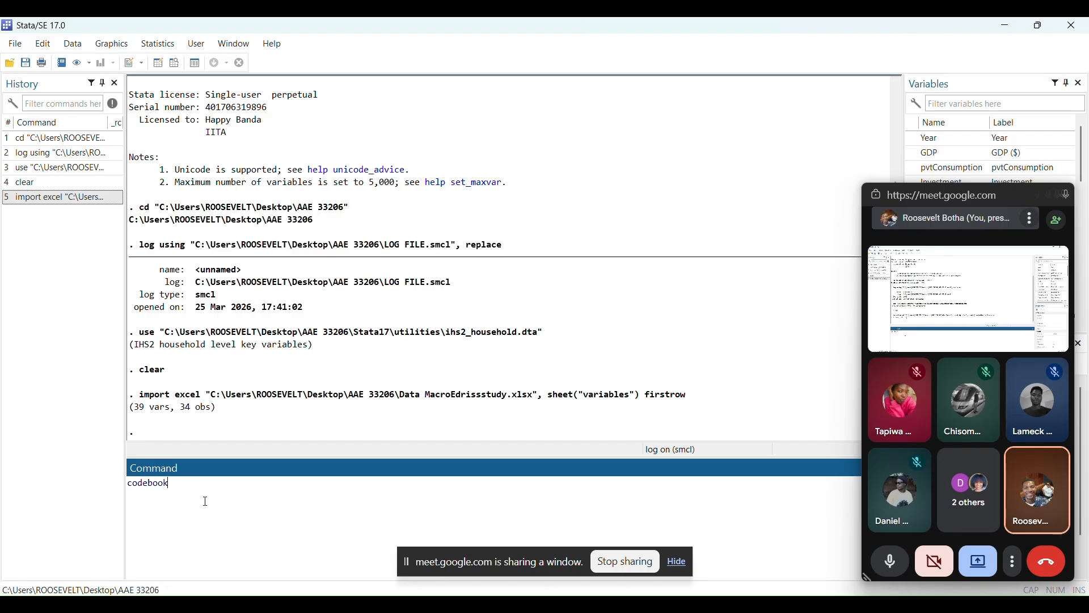
text(ook)
key(Return)
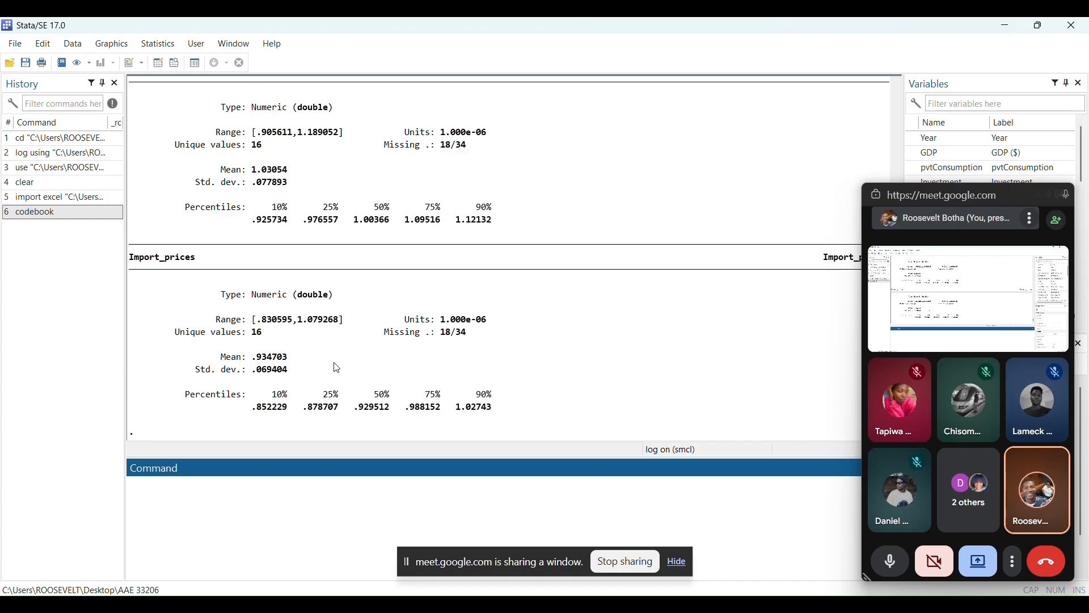
scroll(369, 269, up, 20)
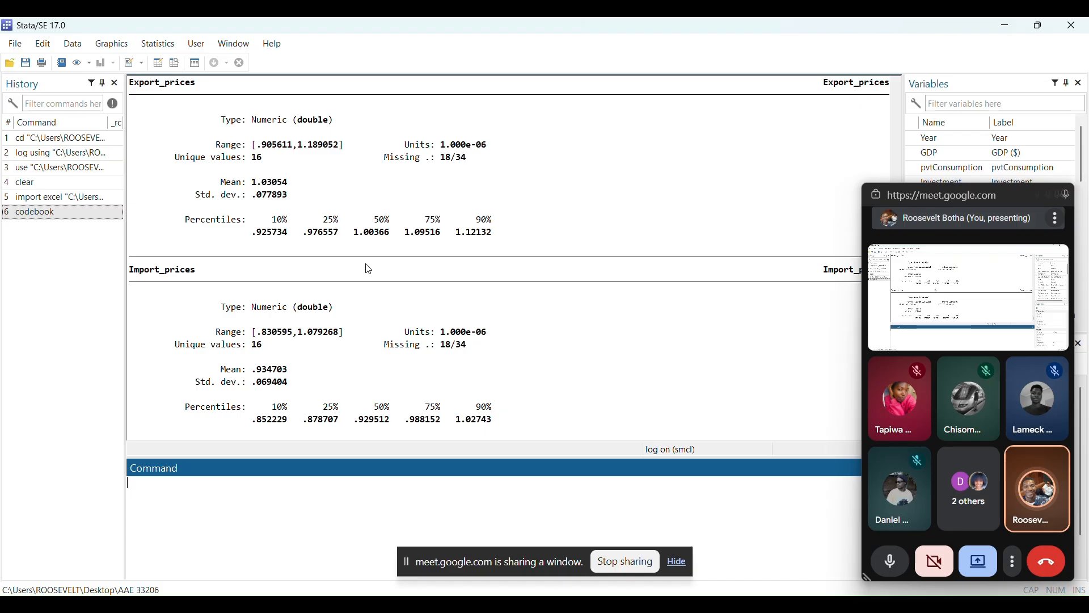
scroll(369, 269, up, 20)
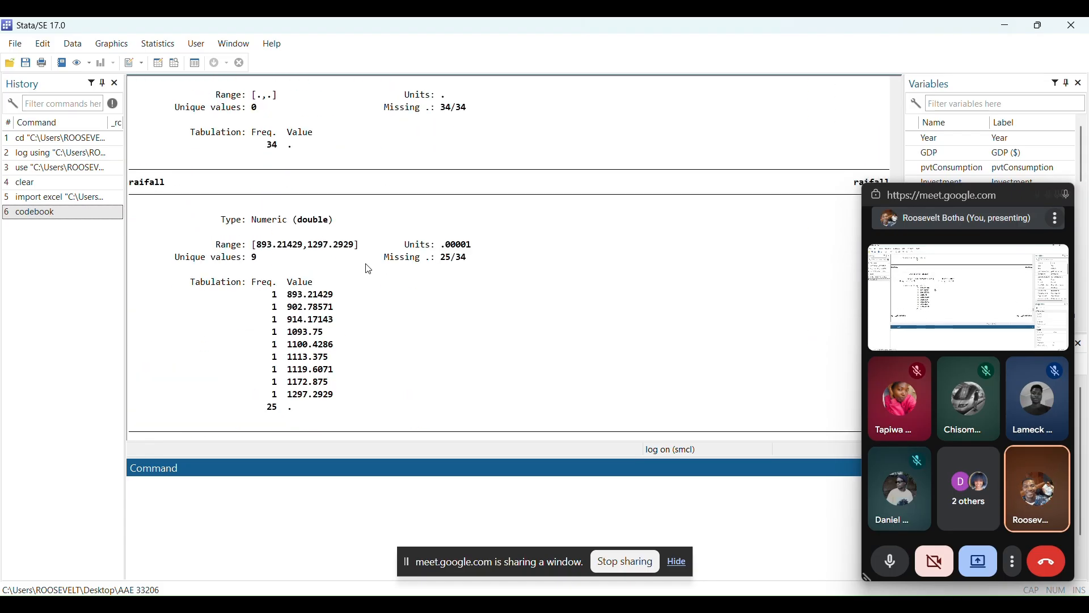
scroll(369, 269, up, 20)
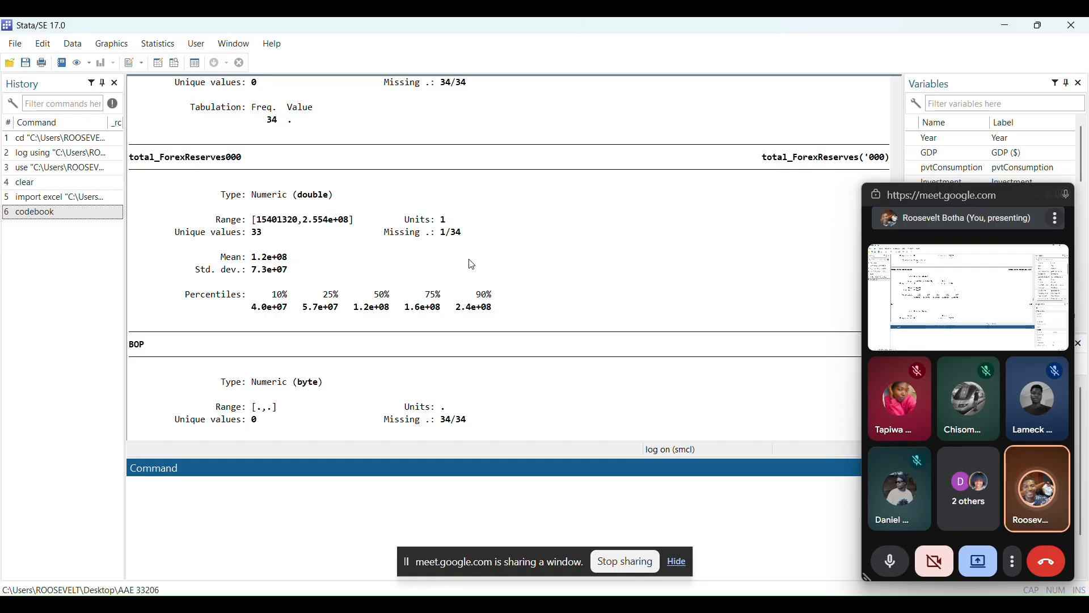
scroll(472, 265, down, 1)
scroll(472, 264, down, 20)
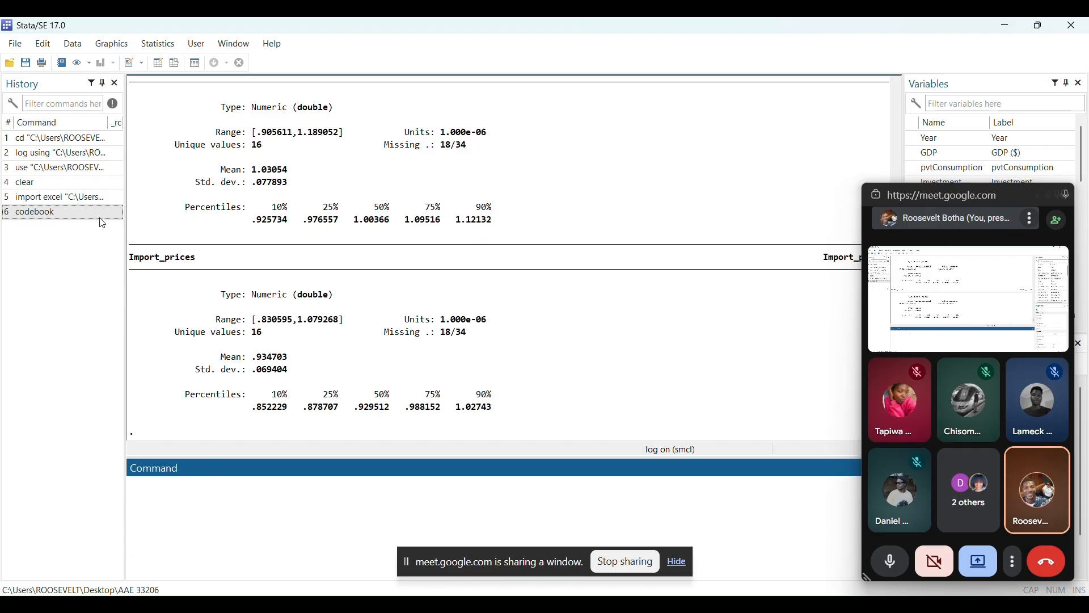
Set up a vertical box plot with the variables Year, GDP, Investment, Gvt_Expenditure, Import and Export
click(102, 48)
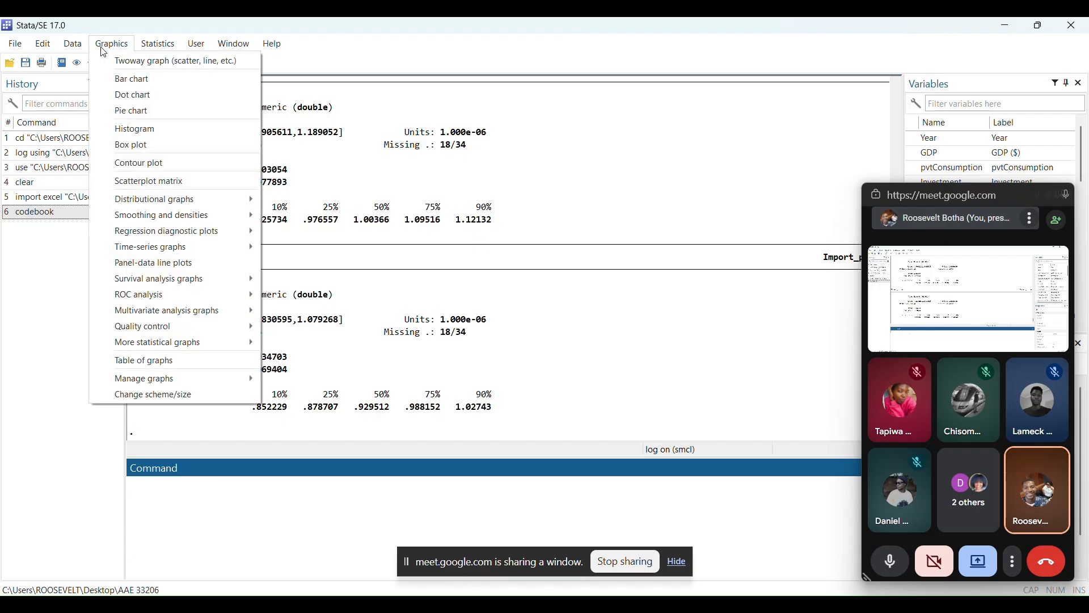
click(135, 146)
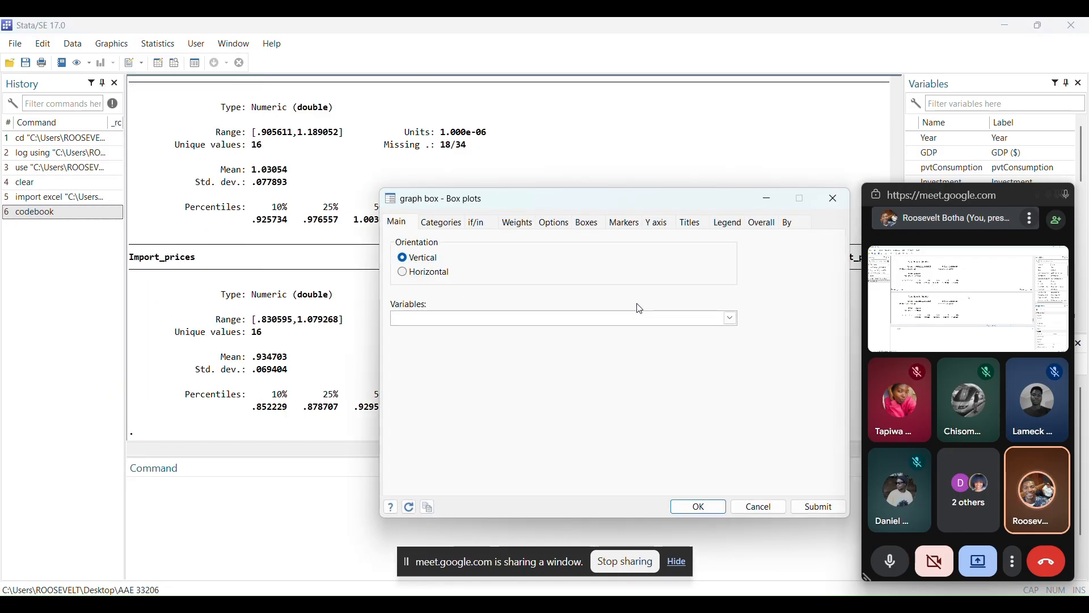
click(731, 318)
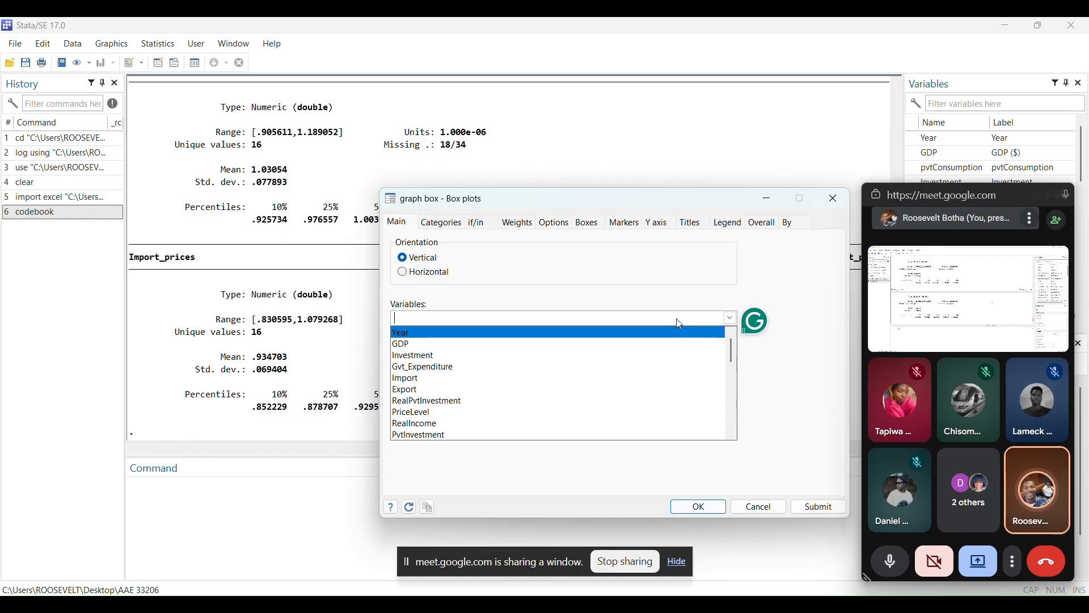
key(Return)
key(Down)
key(Return)
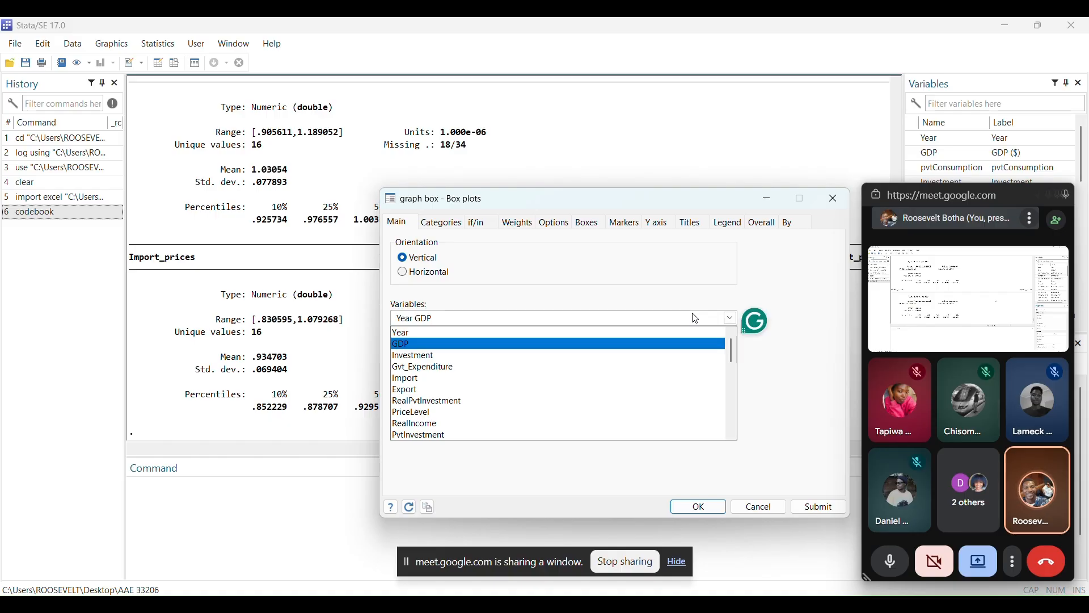
key(Down)
key(Return)
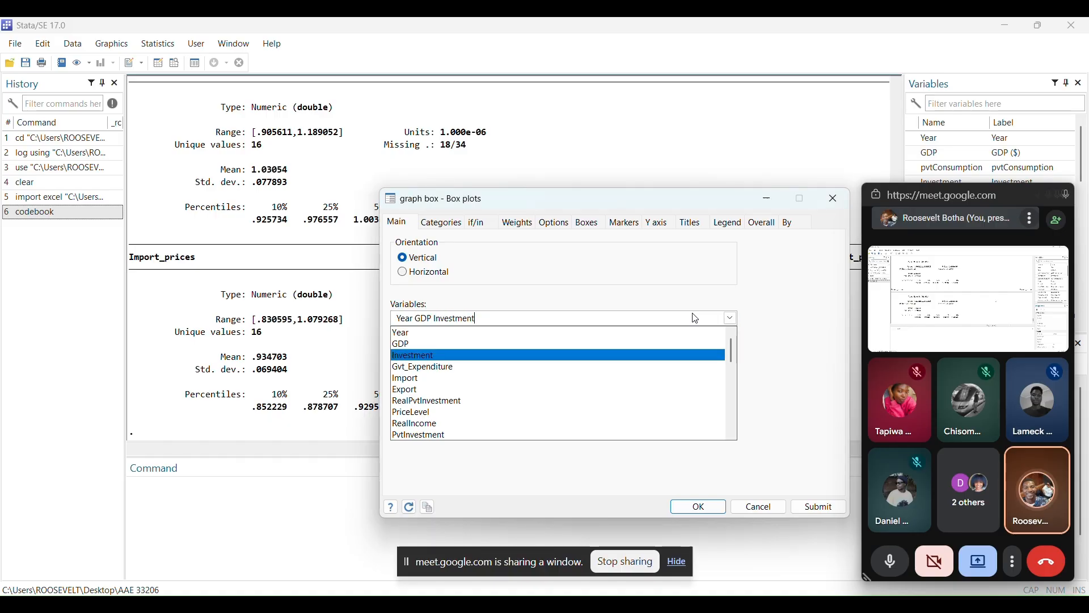
key(Down)
key(Return)
key(Down)
key(Return)
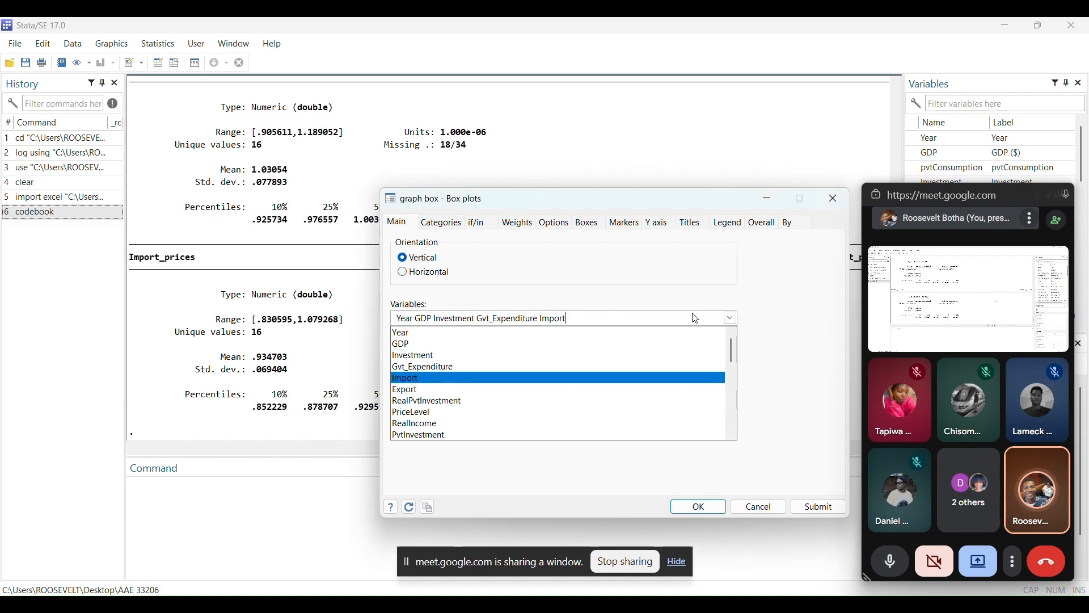
key(Down)
key(Return)
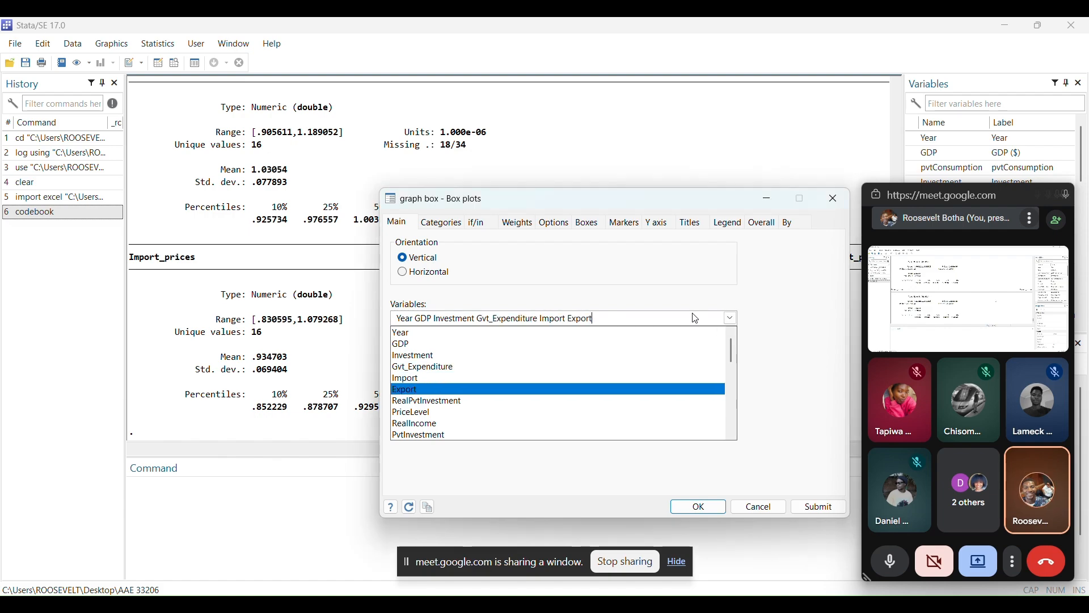
Generate the box plot of the chosen variables, look it over and minimize its graph window
click(699, 507)
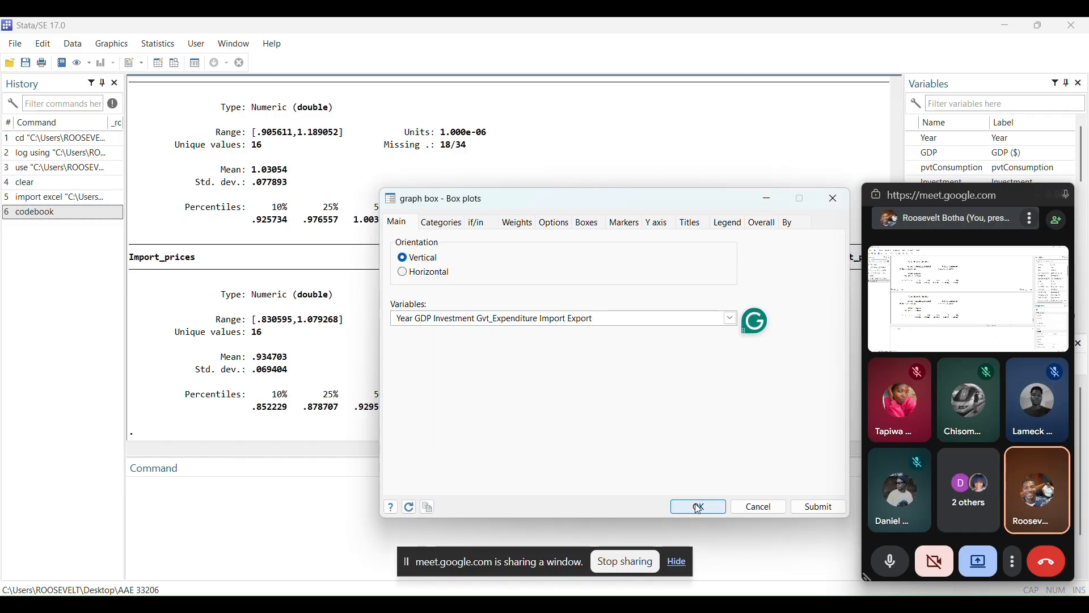
click(699, 506)
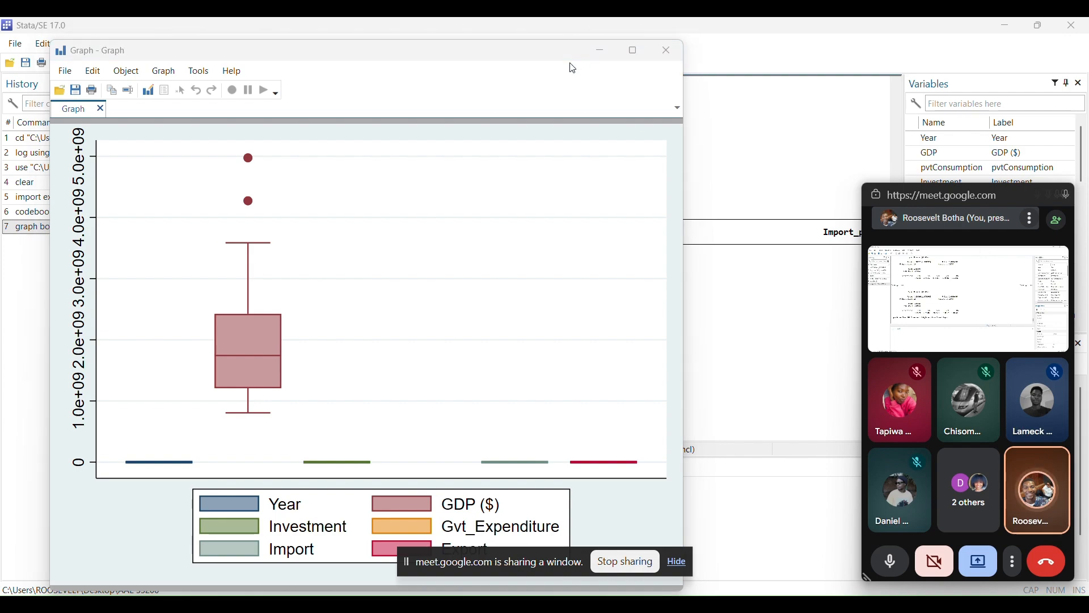
drag(428, 53, 468, 94)
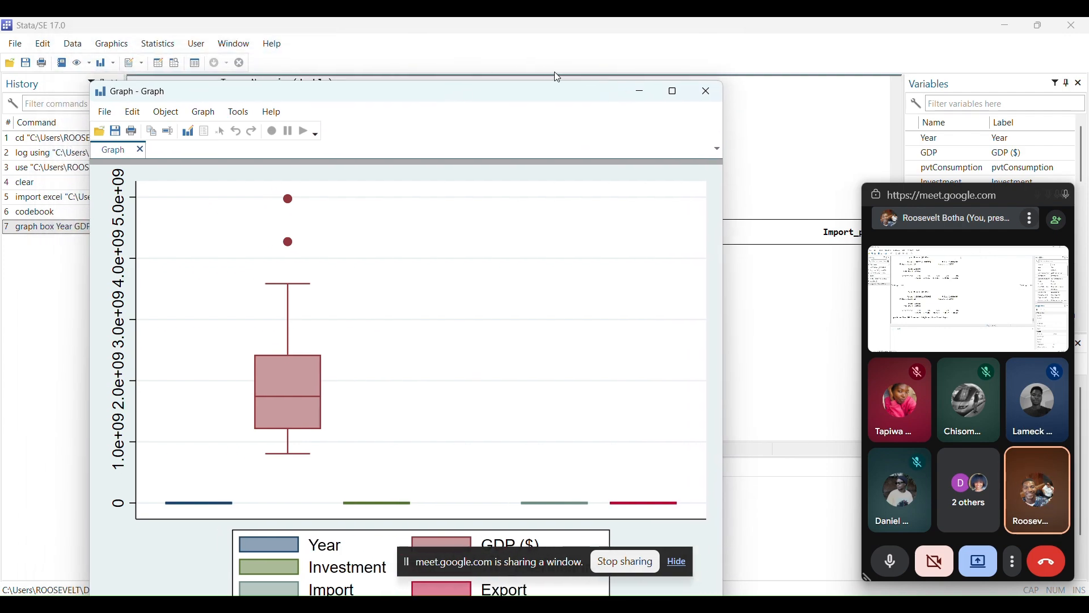
click(631, 94)
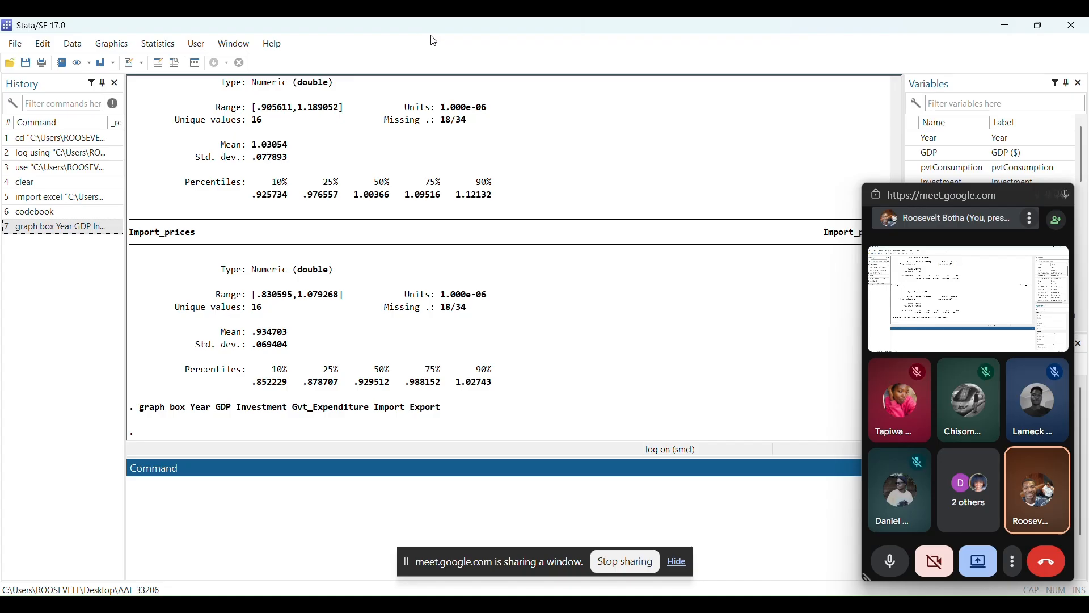
Begin a drop if command and insert the Year and GDP variables, moving the meeting window off the variable list
key(alt+Tab)
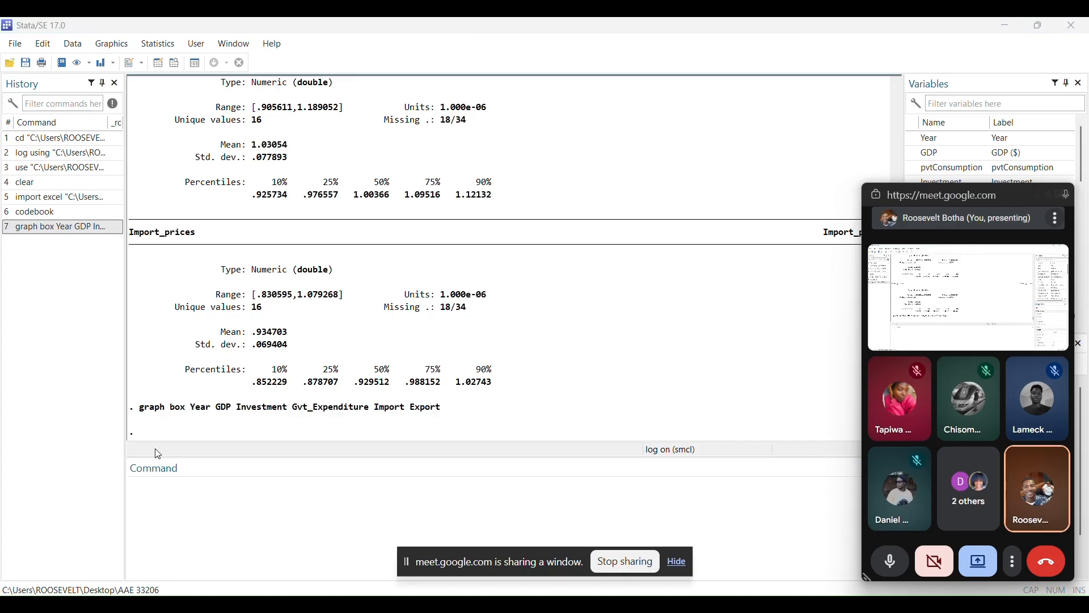
click(141, 488)
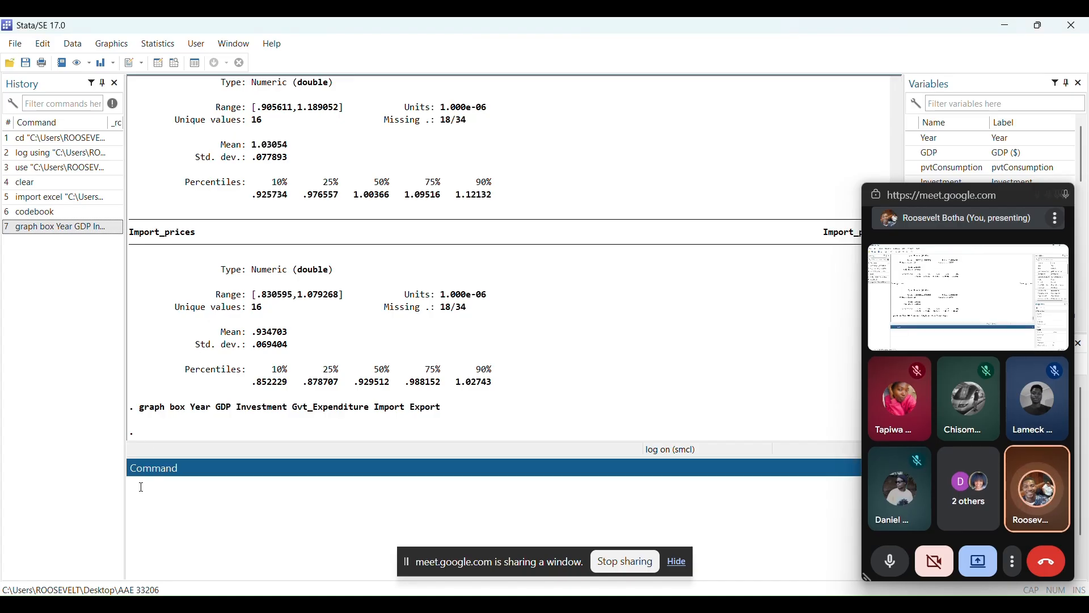
text(drop )
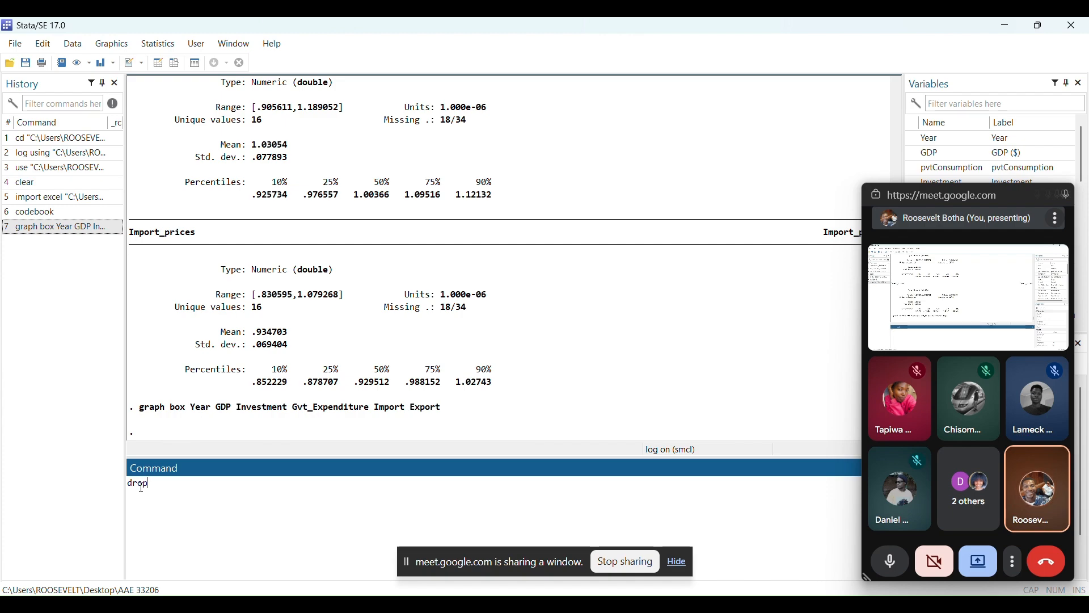
text(if)
click(915, 139)
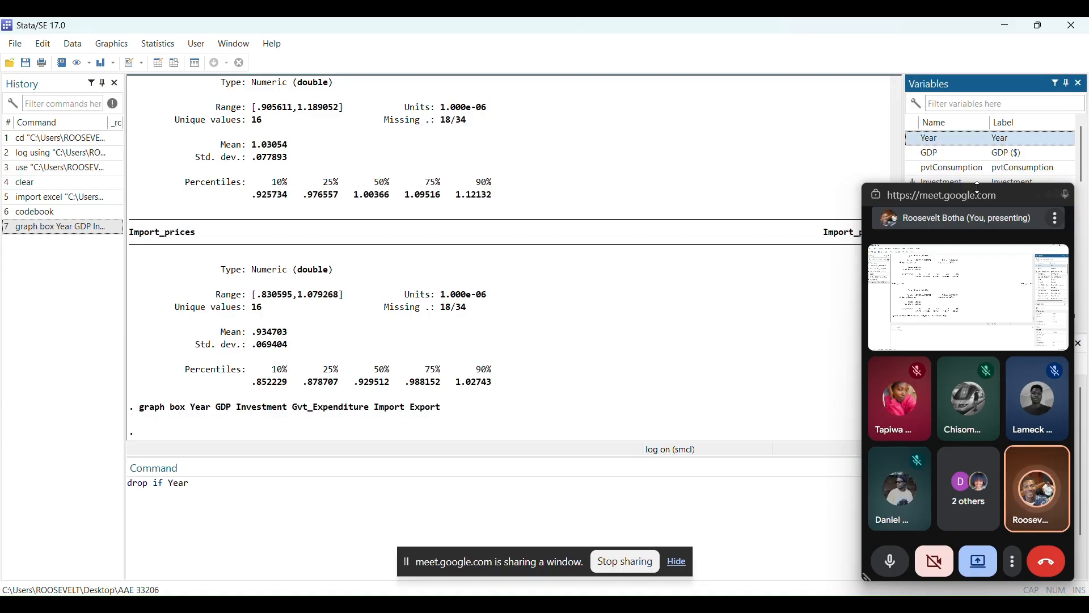
drag(1012, 195, 791, 222)
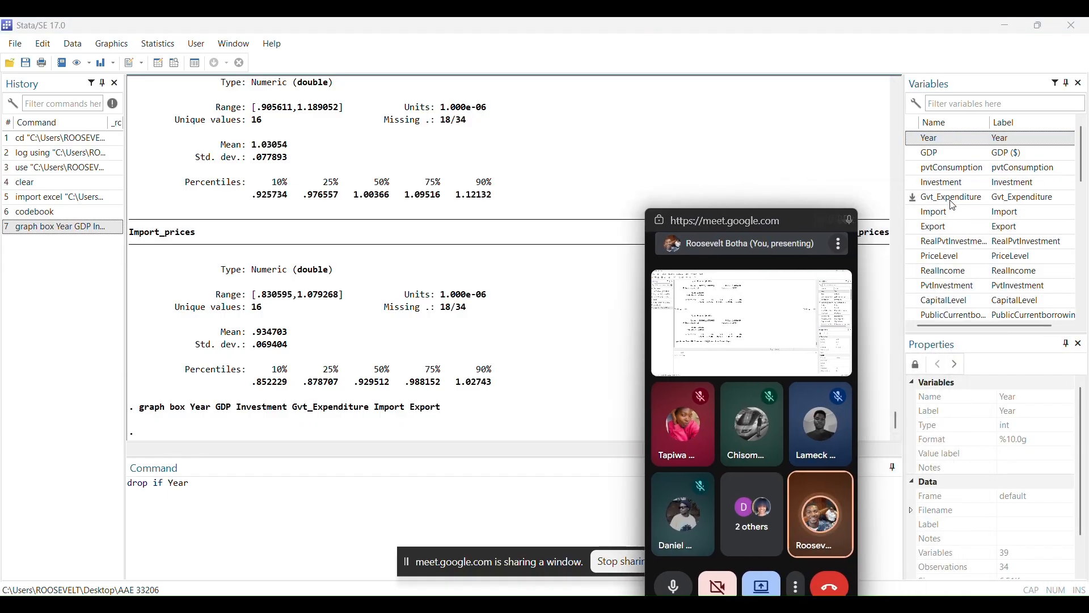
click(916, 157)
double_click(916, 157)
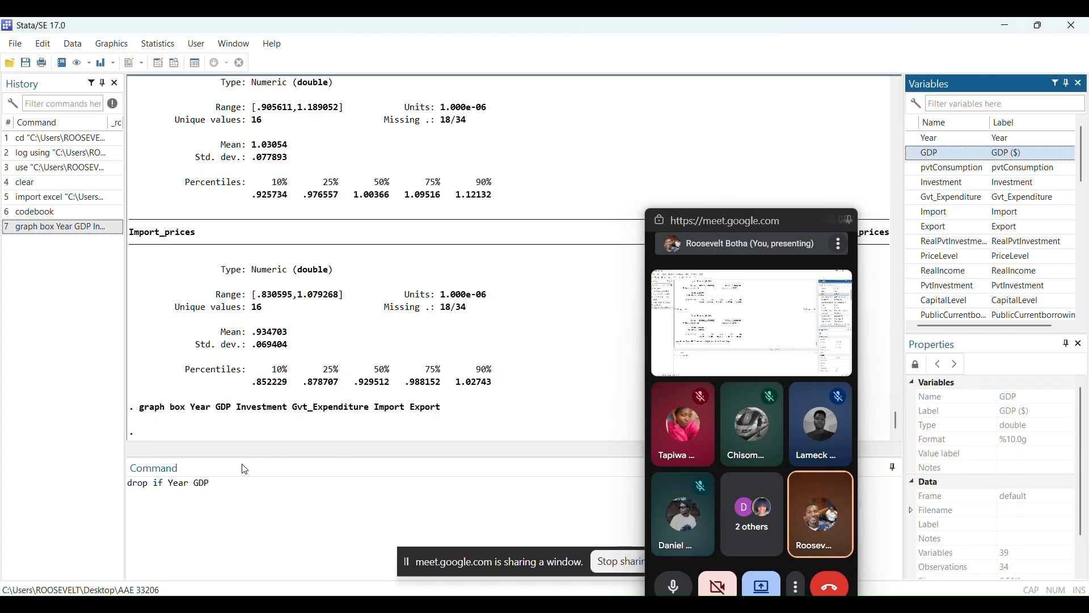
Remove Year from the pending command, complete it as drop if GDP > 50 and run it
click(195, 482)
key(BackSpace)
key(BackSpace)
key(BackSpace)
key(BackSpace)
key(BackSpace)
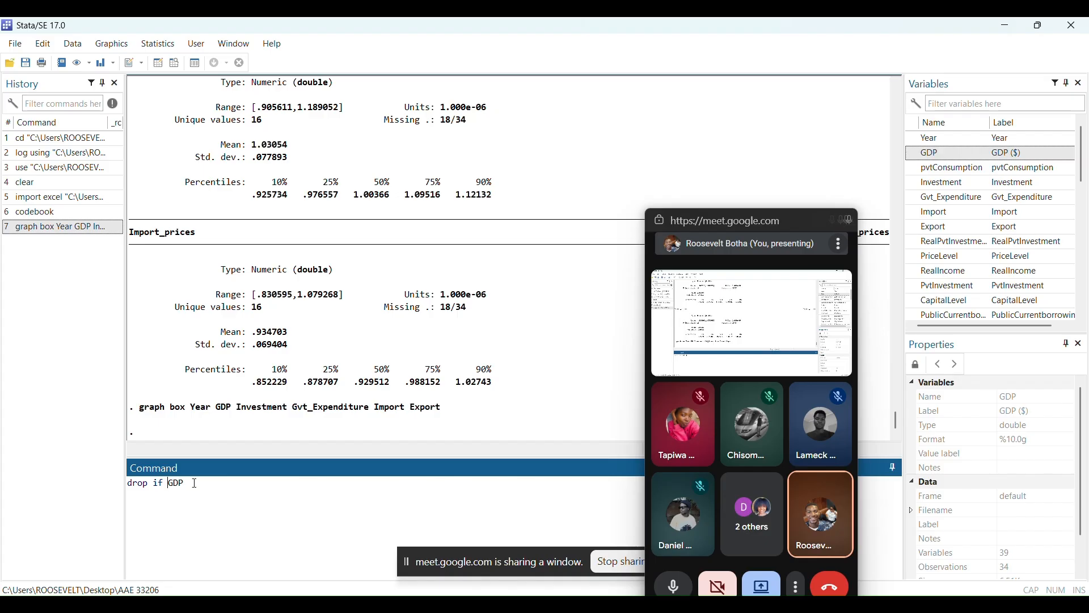
key(Right)
key(Right)
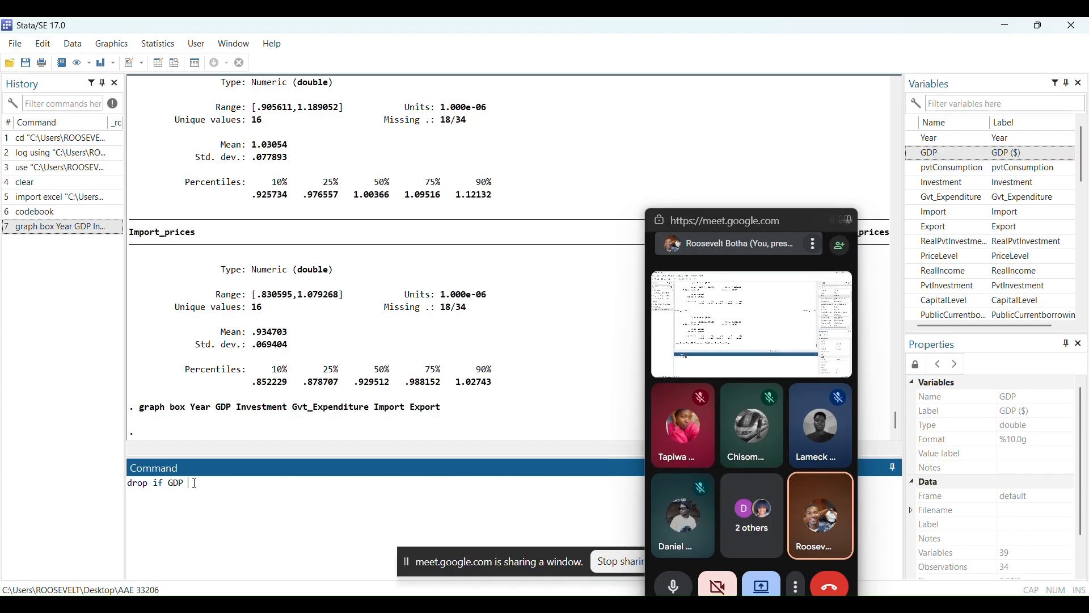
text(>)
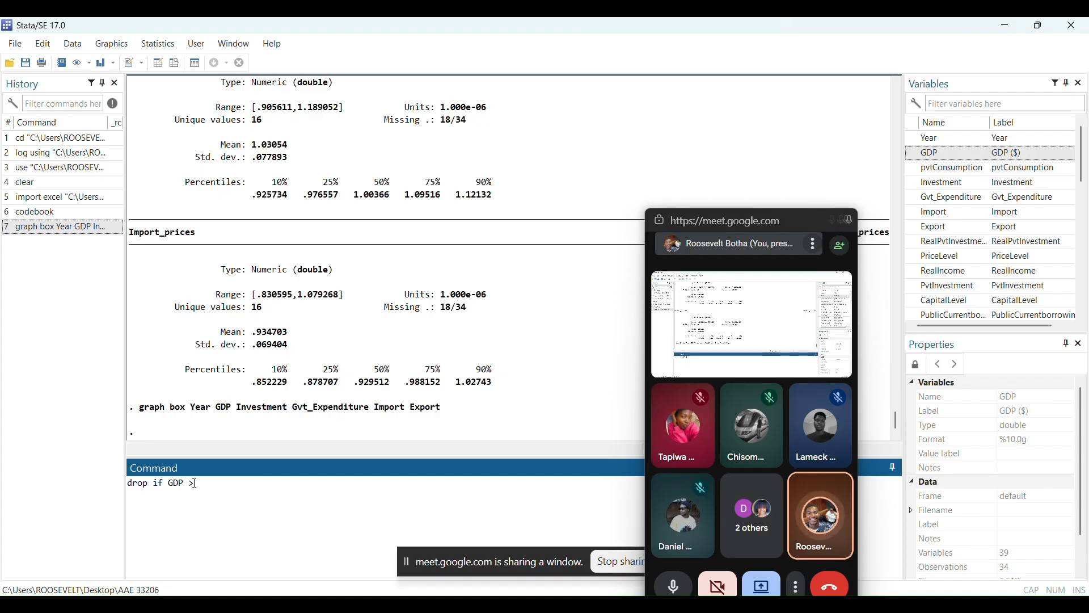
text( 50)
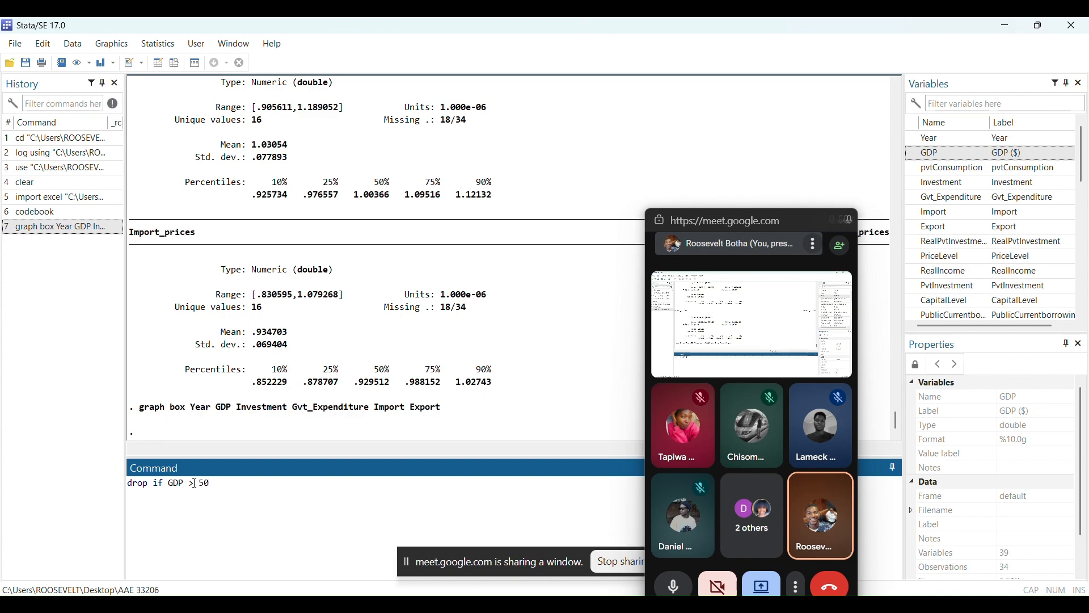
key(Return)
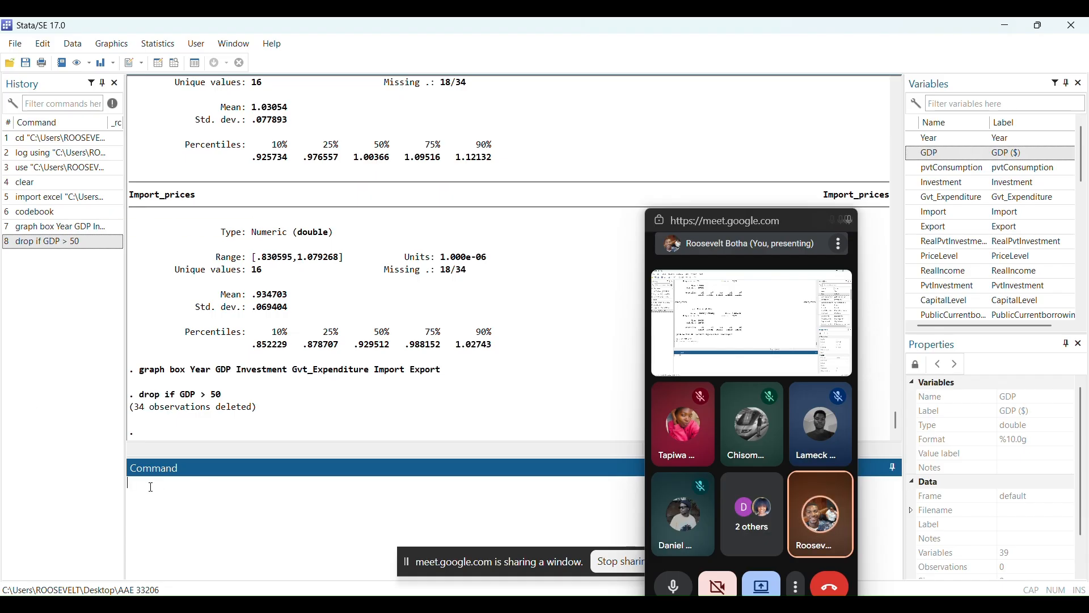
Run a duplicates report on all variables of the dataset
click(73, 44)
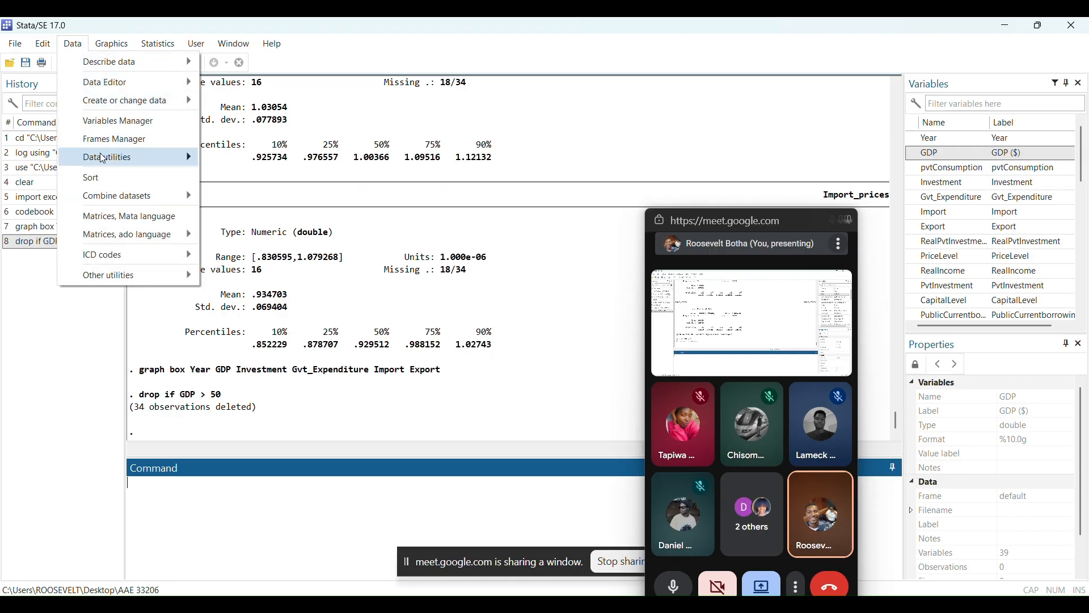
mouse_move(127, 162)
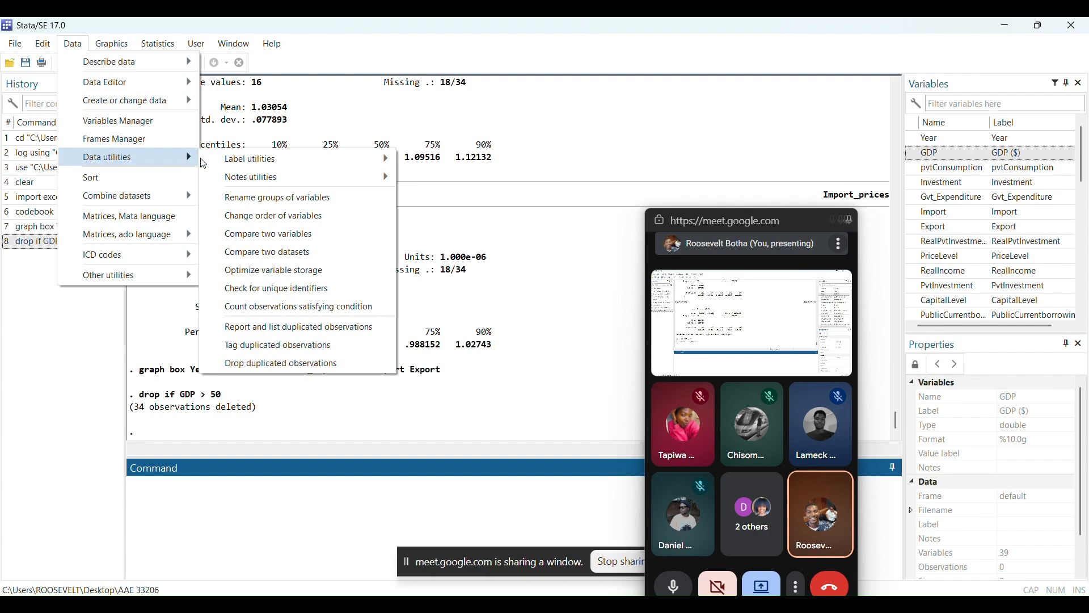
mouse_move(226, 165)
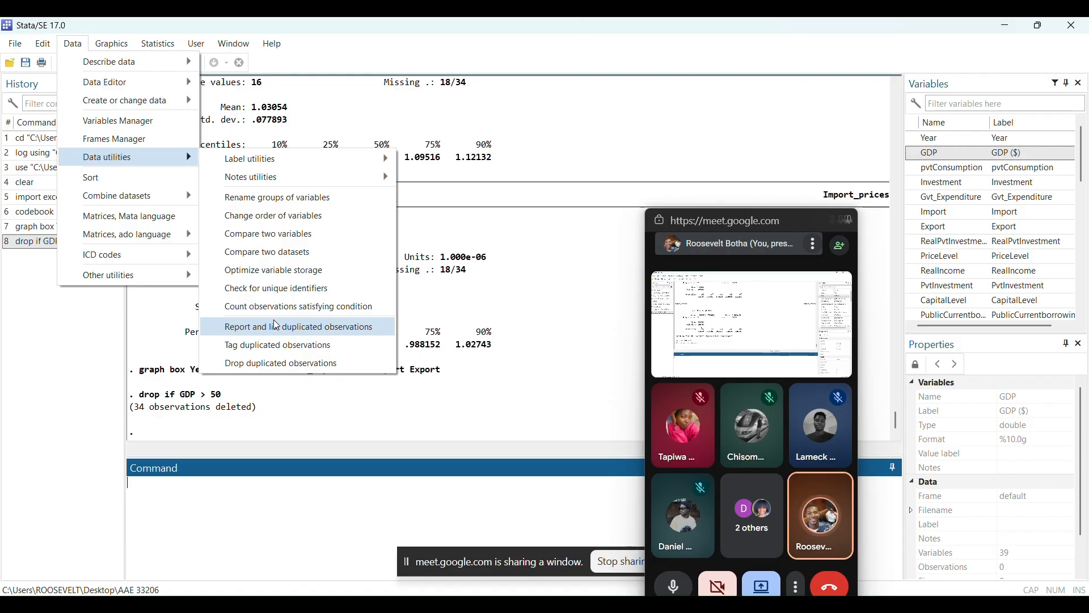
click(277, 327)
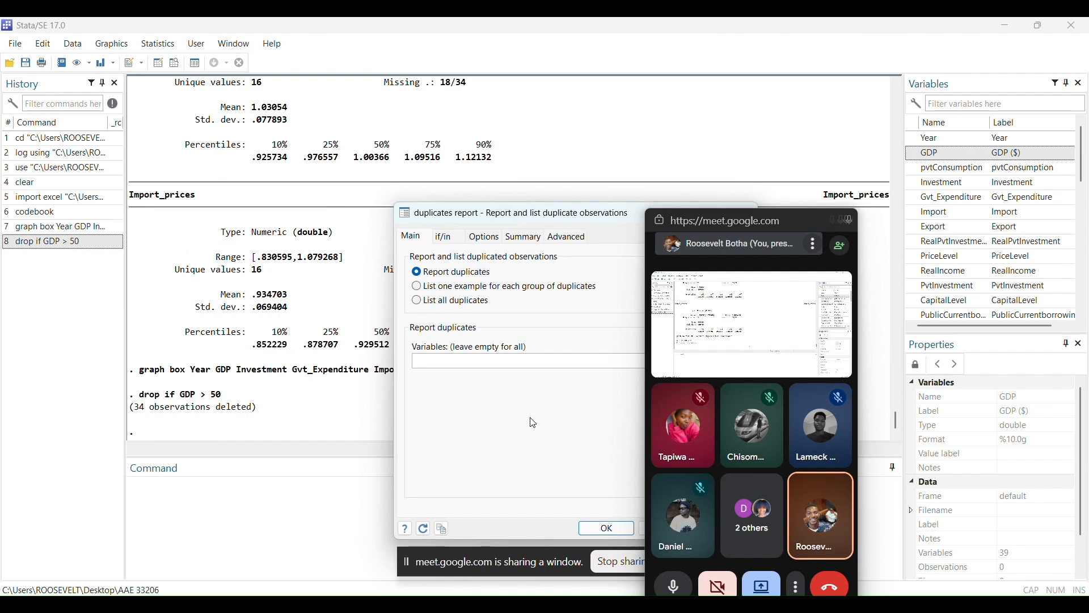
click(605, 529)
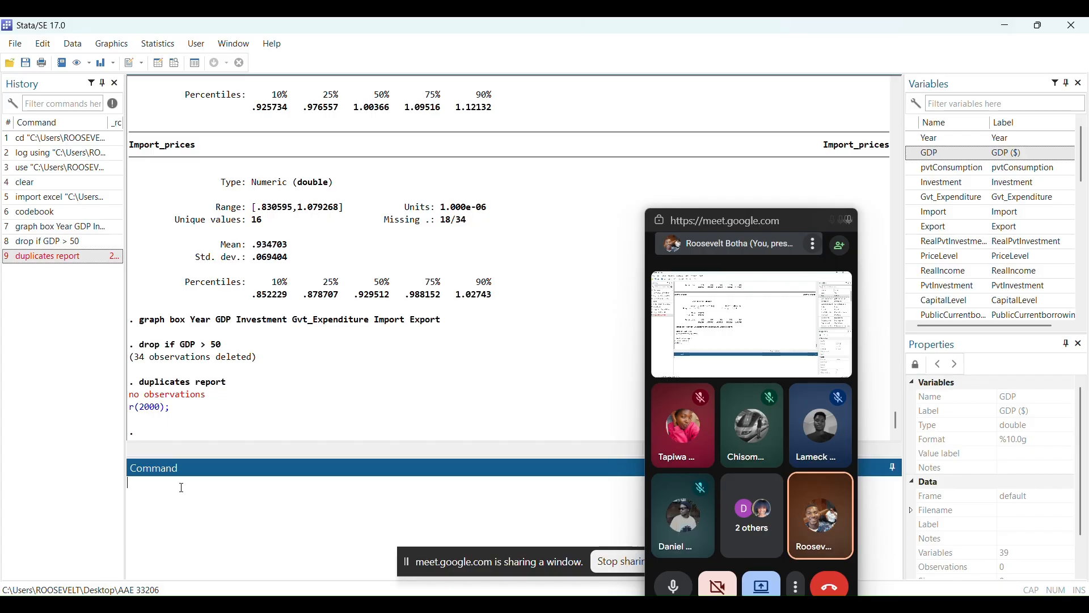
Begin a duplicates drop command and insert the GDP variable into it
text(du)
text(pli)
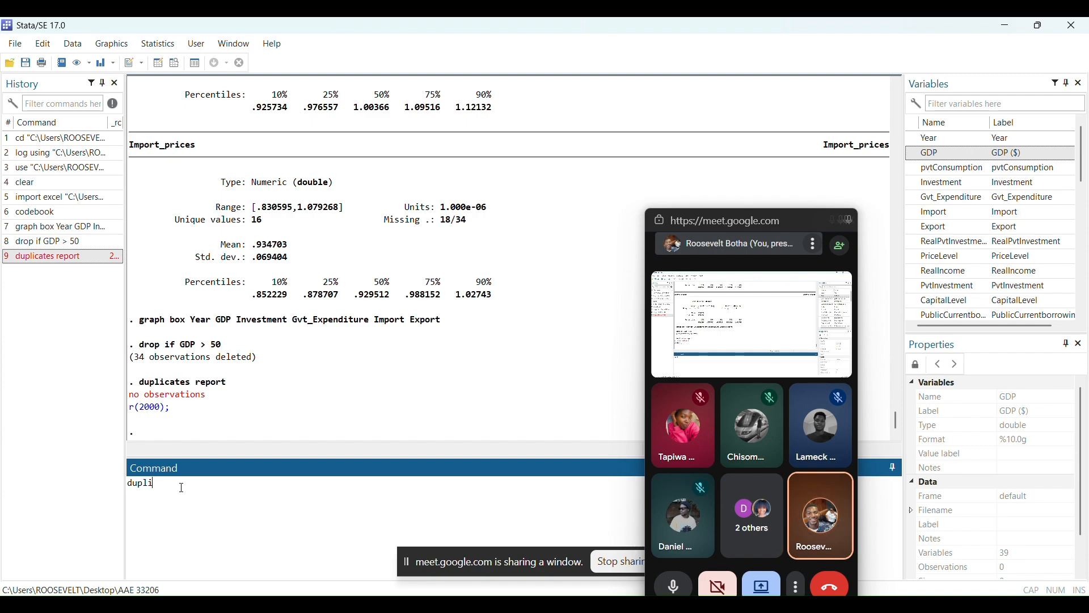
text(cates drop)
double_click(926, 156)
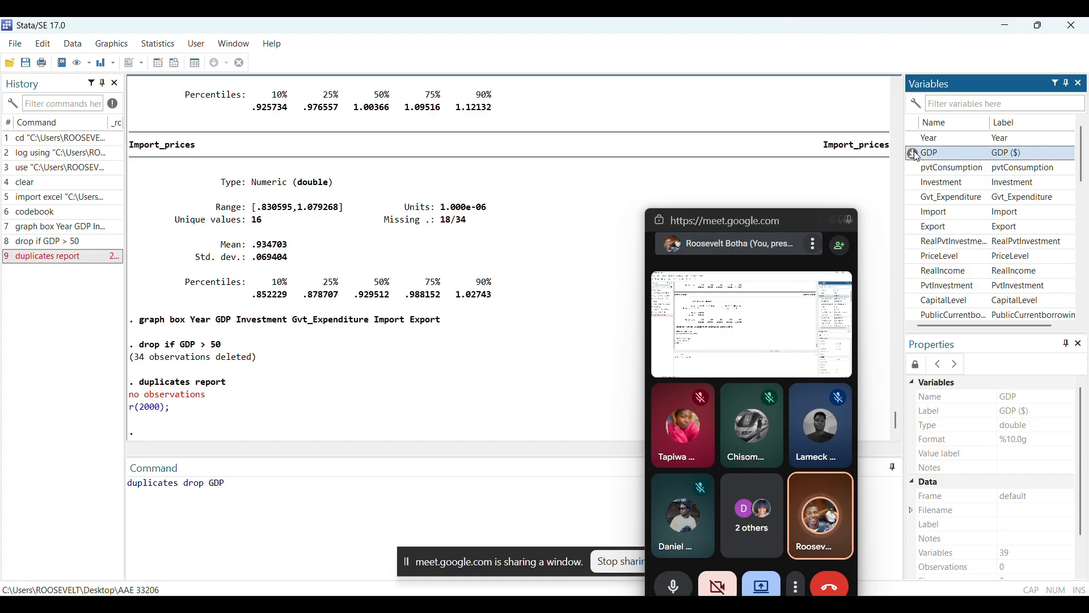
key(Return)
Add the force option to the pending command and run it as duplicates drop GDP, force
click(314, 479)
key(BackSpace)
key(BackSpace)
key(BackSpace)
key(BackSpace)
text(, force)
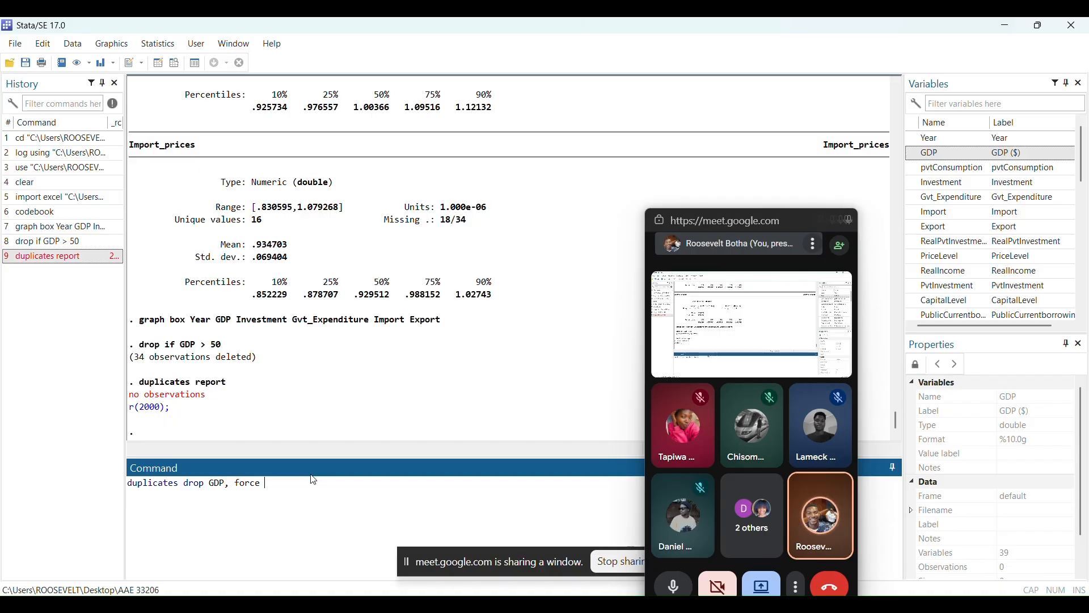
key(Return)
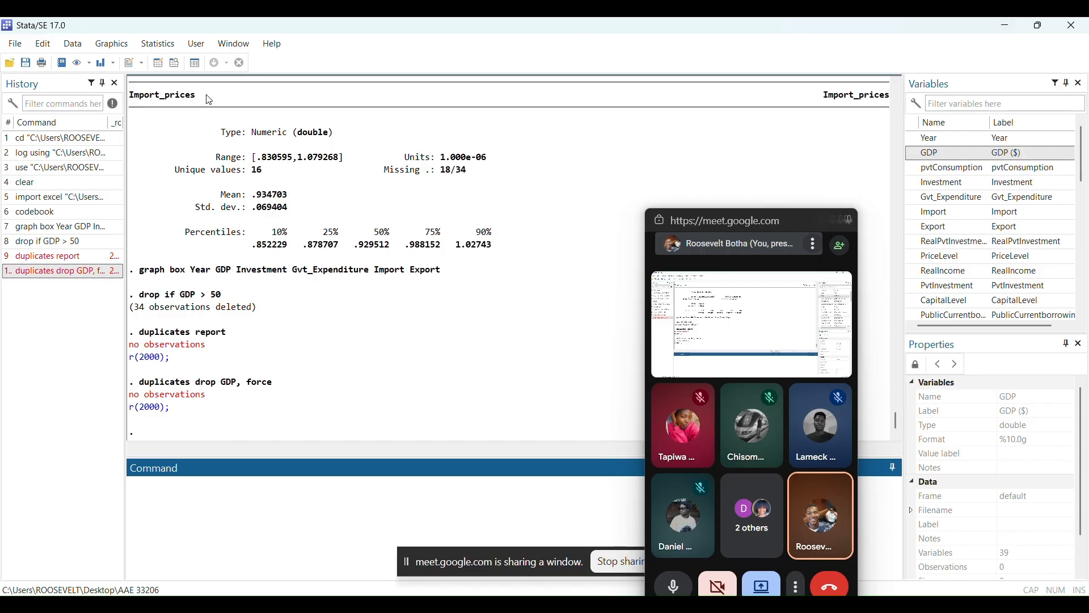
Begin a sum command with Year, GDP, pvtConsumption, Investment, Gvt_Expenditure, Import, RealPvtInvestment, PriceLevel and PvtInvestment
key(alt+Tab)
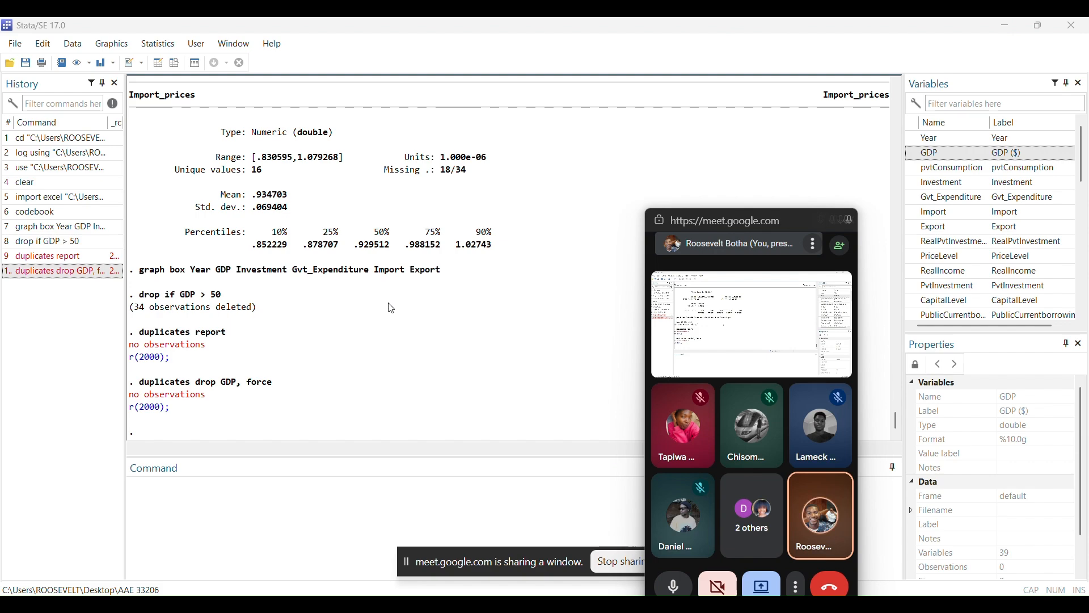
click(260, 493)
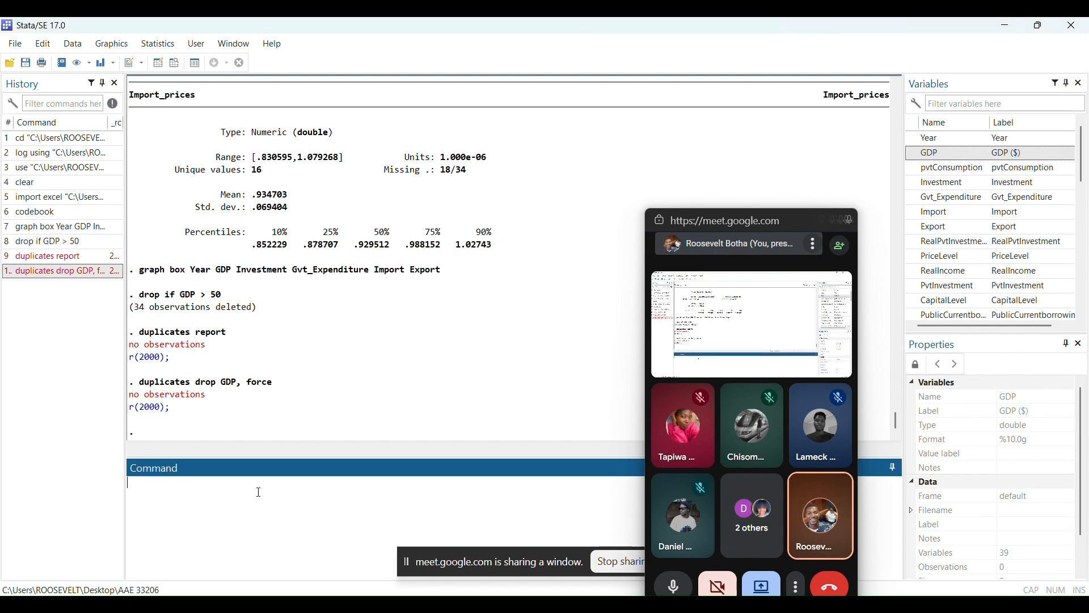
text(sum)
double_click(916, 139)
double_click(919, 152)
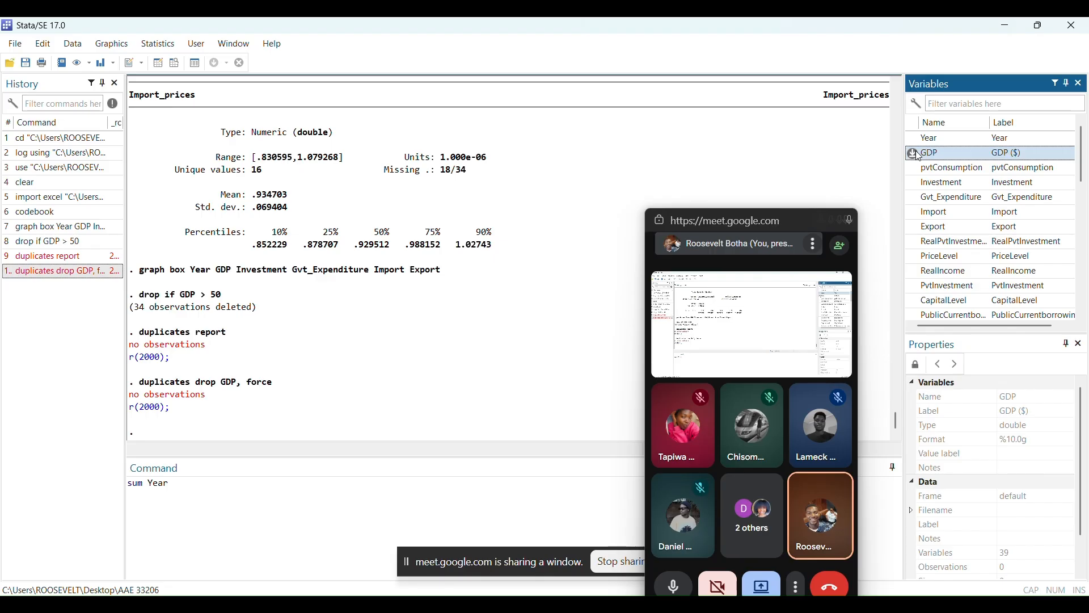
click(914, 170)
double_click(914, 169)
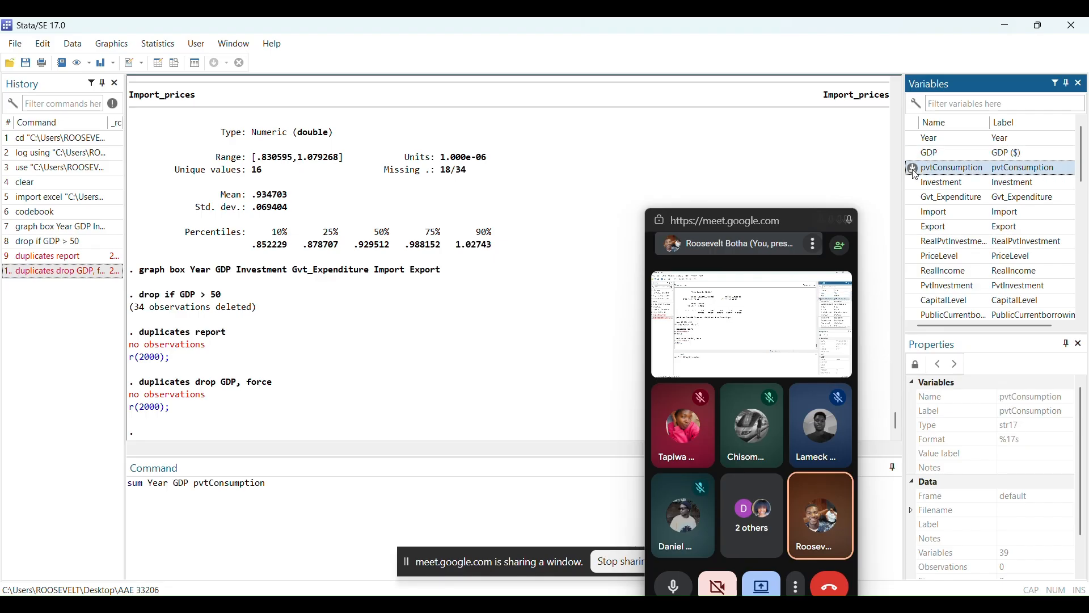
double_click(914, 182)
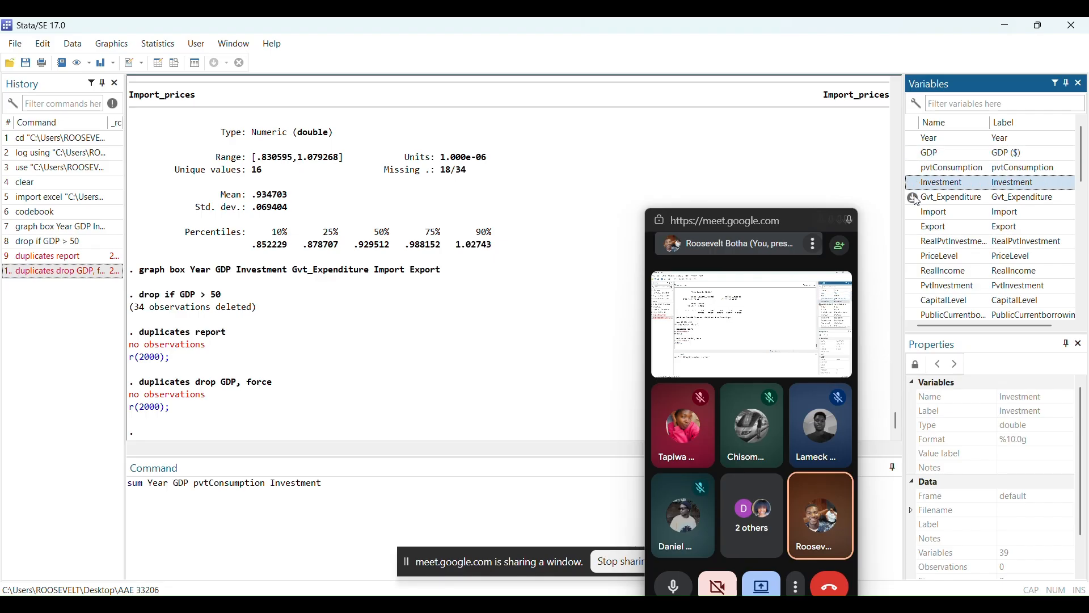
double_click(916, 199)
double_click(915, 213)
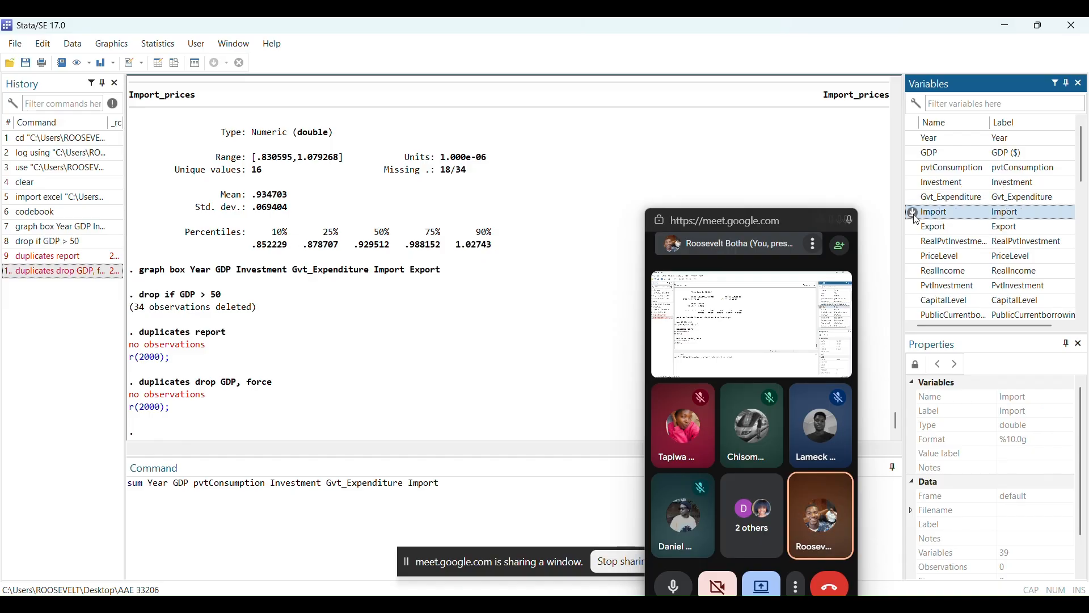
double_click(914, 243)
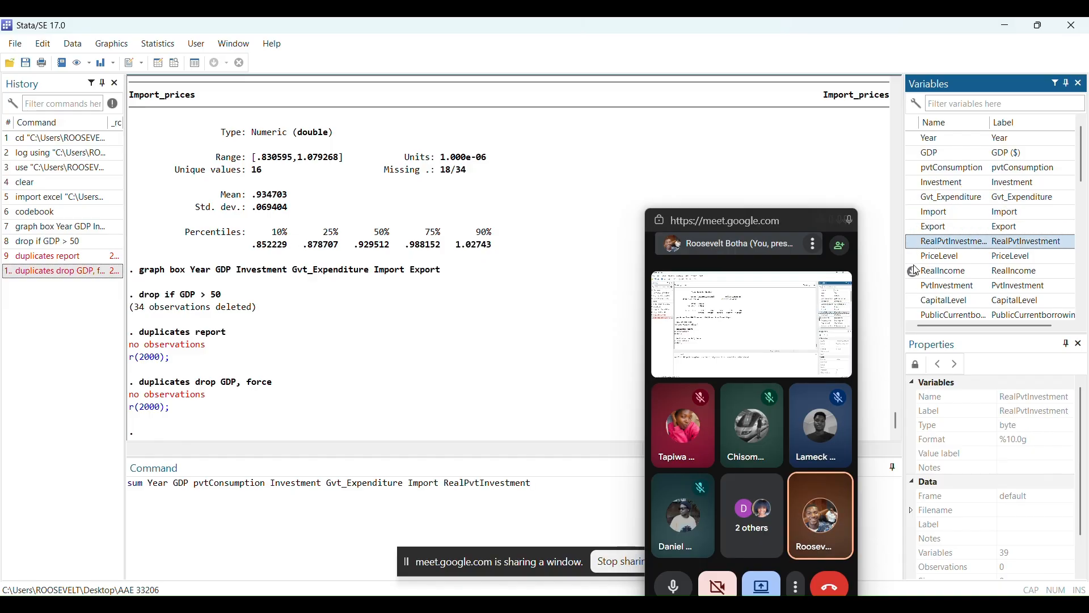
double_click(915, 259)
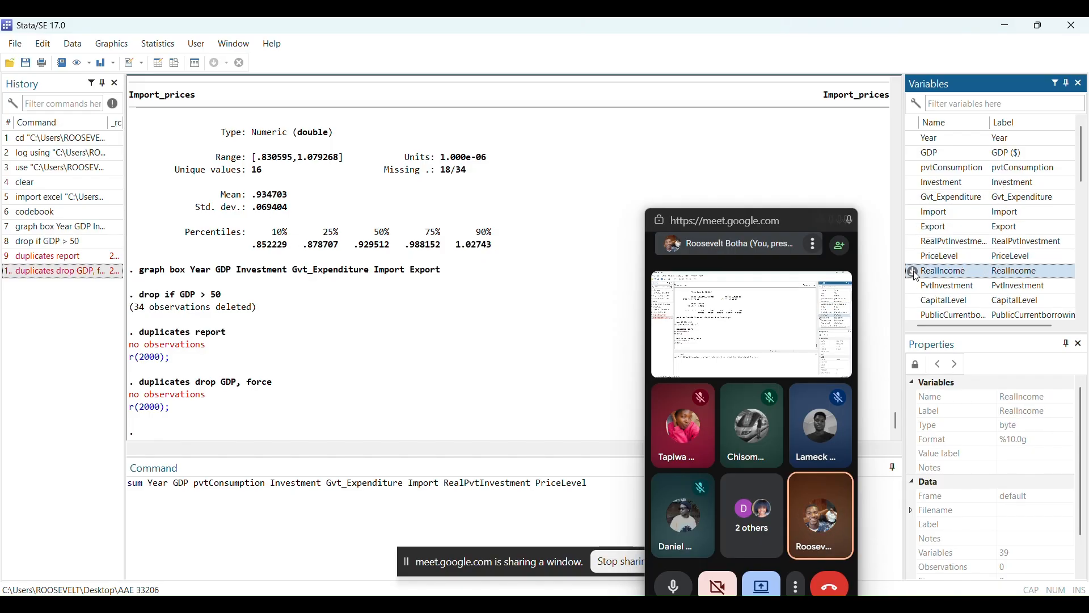
double_click(914, 287)
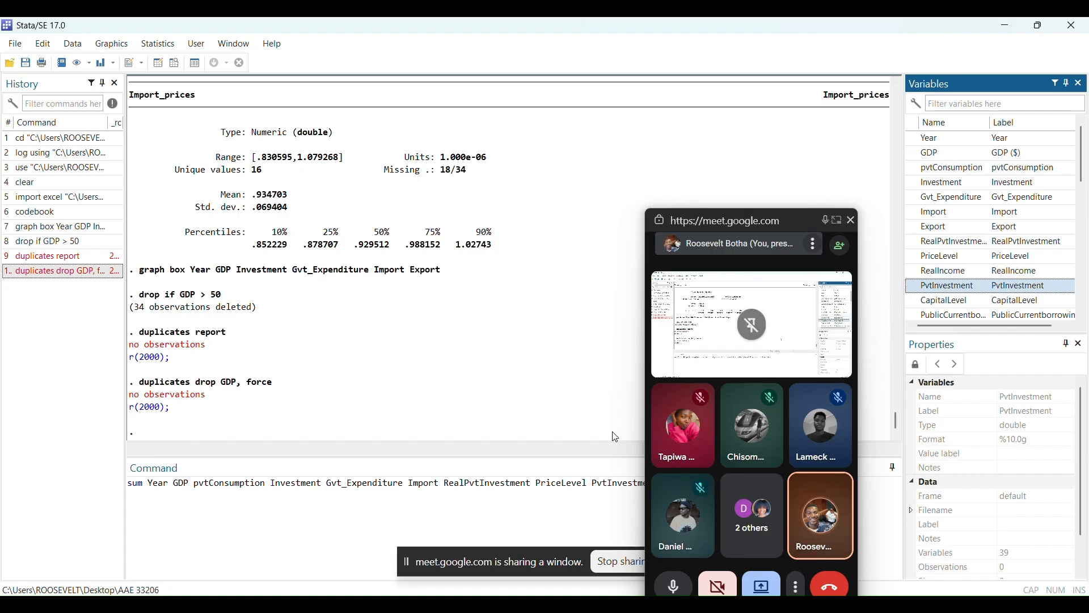
Complete the sum command with the detail option, clear the meeting window off the command area, run it and review the output
click(599, 484)
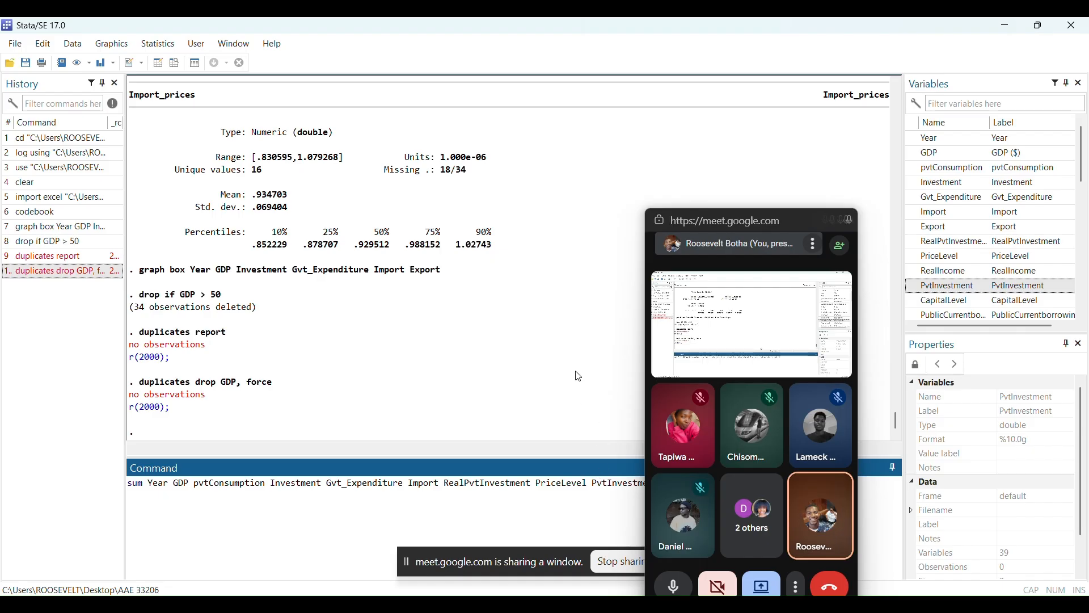
drag(723, 208, 1019, 219)
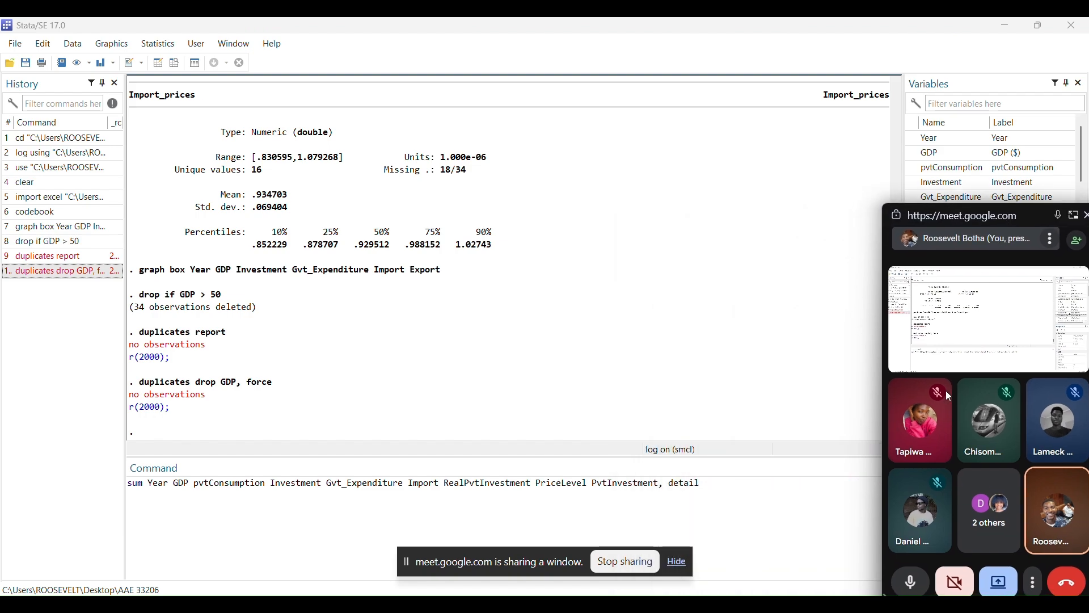
click(790, 499)
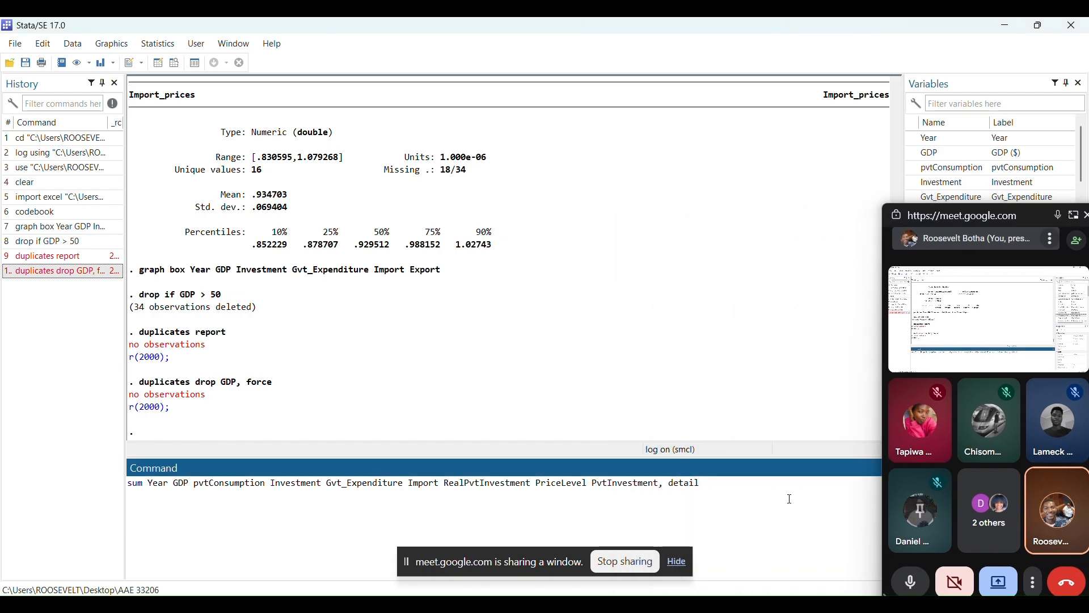
key(Return)
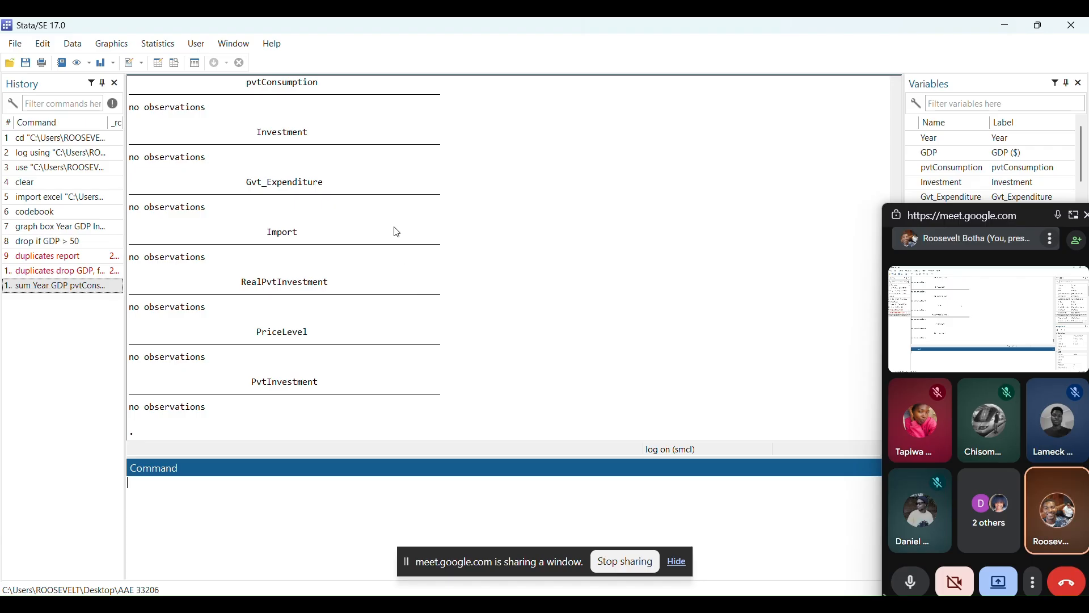
scroll(397, 232, up, 8)
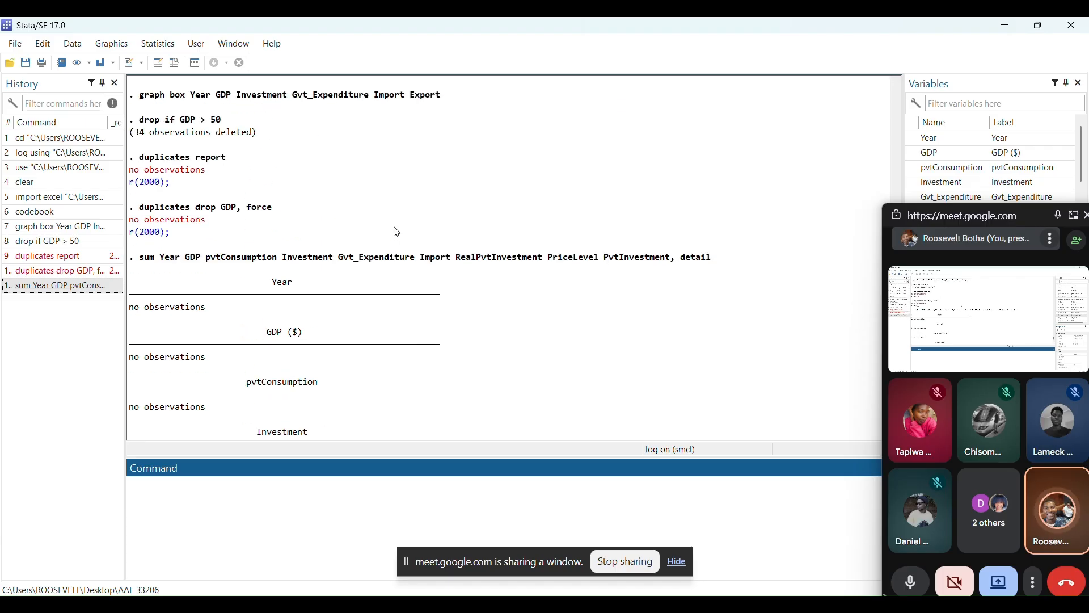
scroll(397, 232, down, 2)
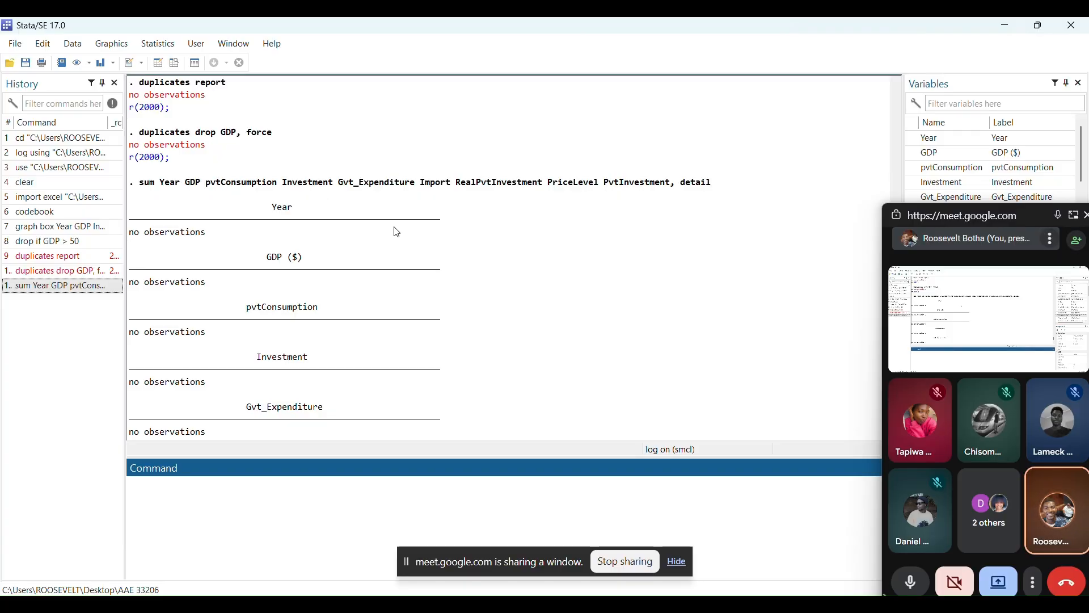
scroll(397, 232, down, 2)
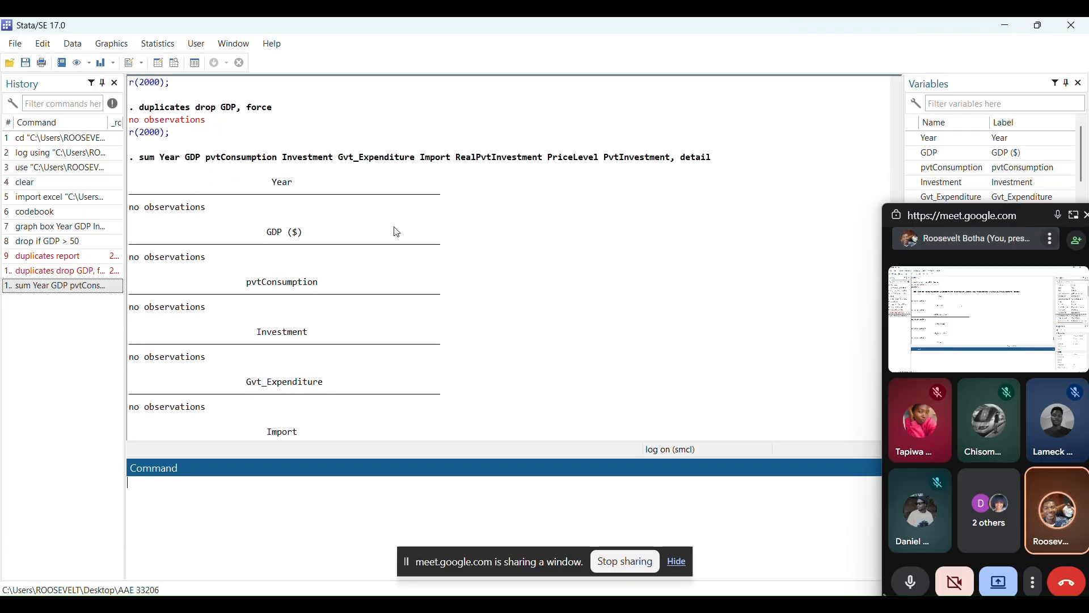
scroll(398, 232, down, 1)
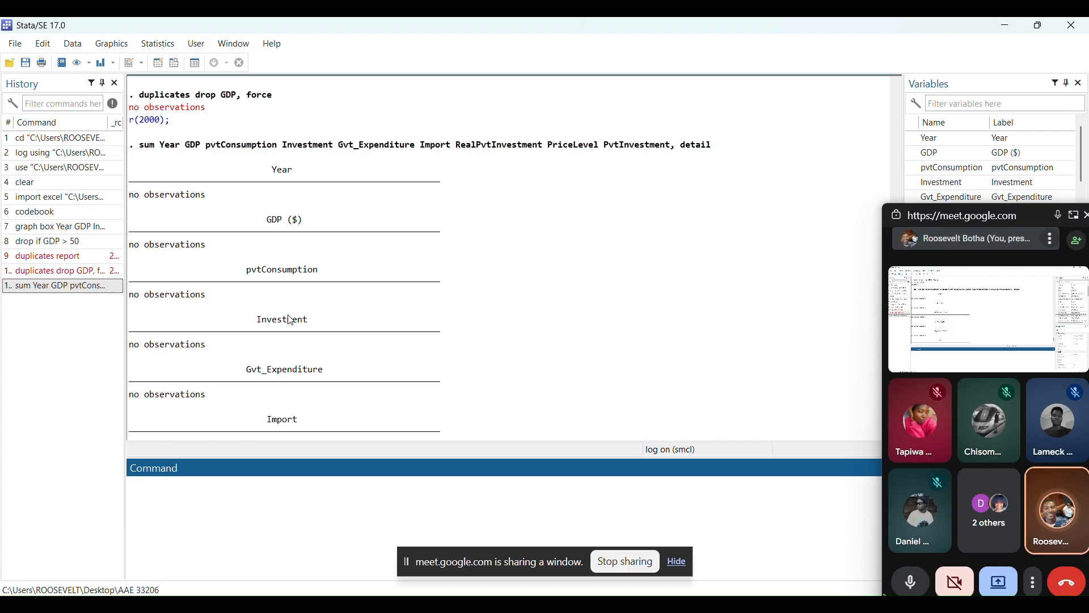
scroll(291, 319, down, 1)
scroll(291, 320, down, 1)
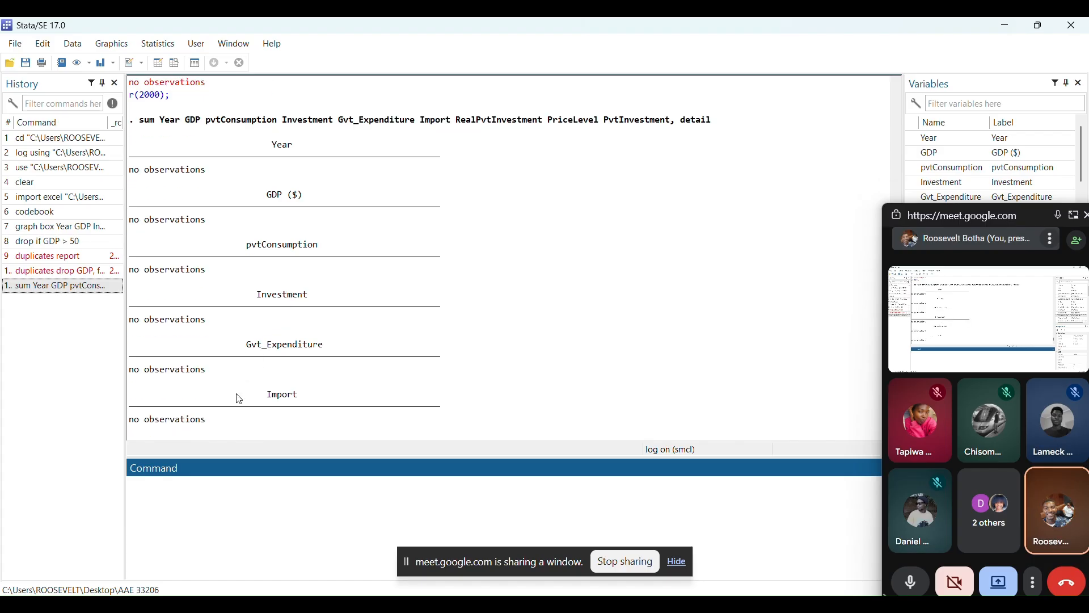
Summarize the Year variable alone with sum Year
click(179, 484)
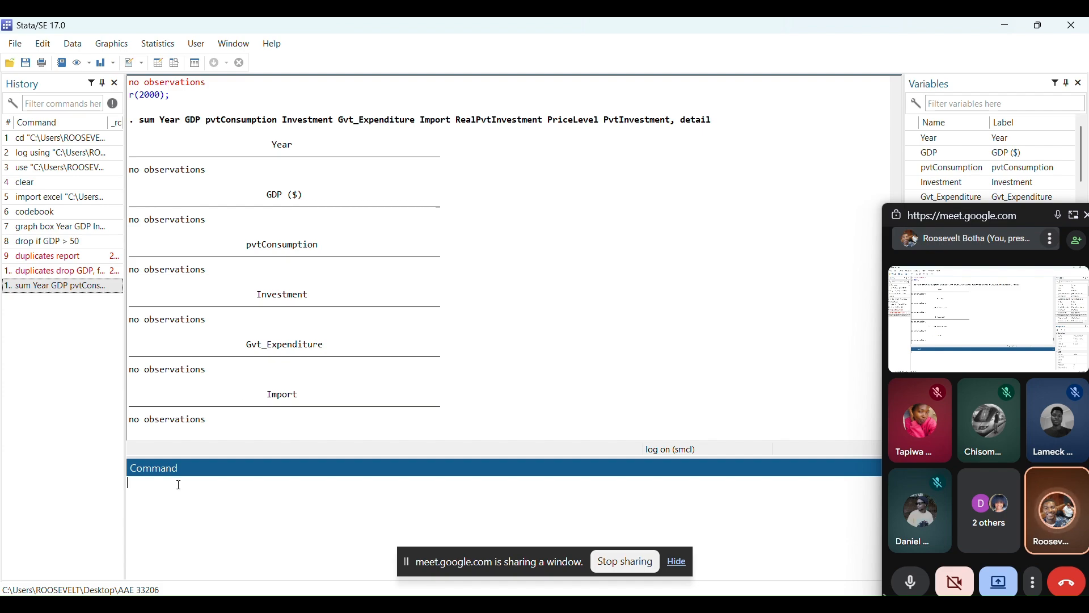
text(sum)
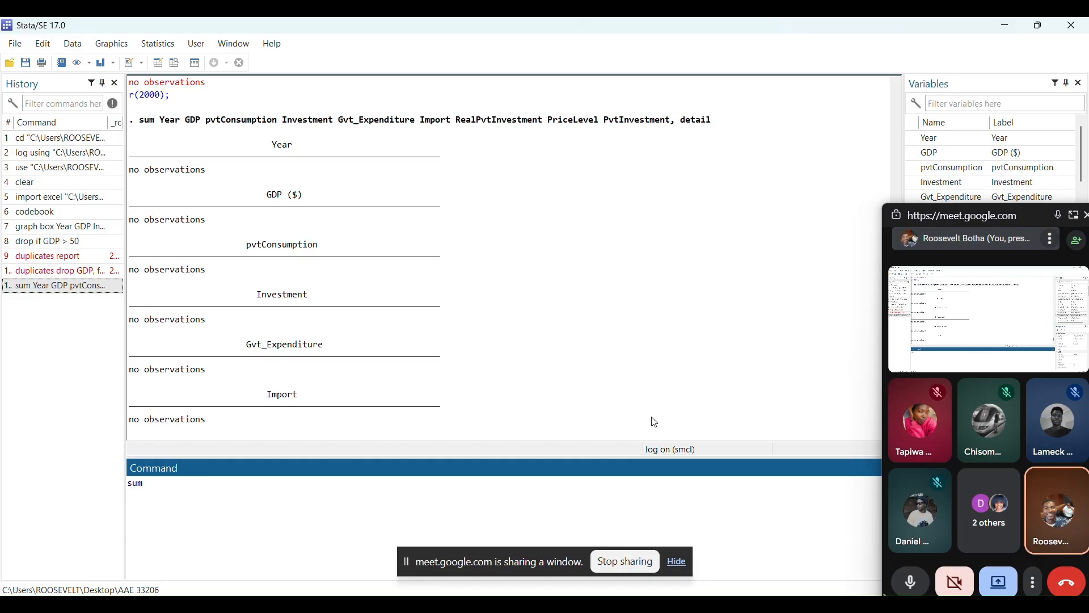
click(915, 142)
key(Return)
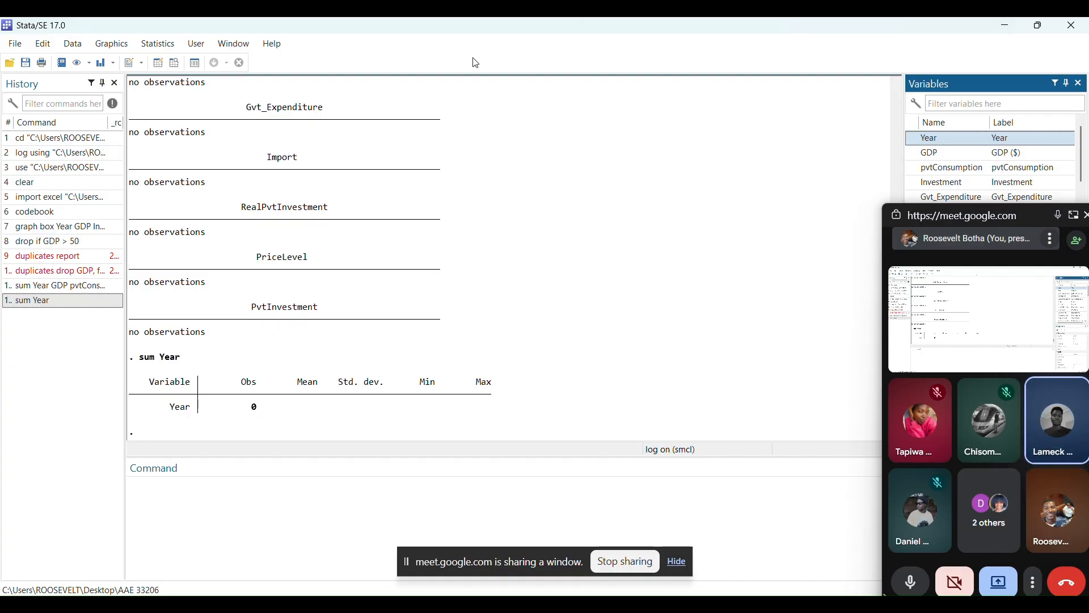
key(alt+Tab)
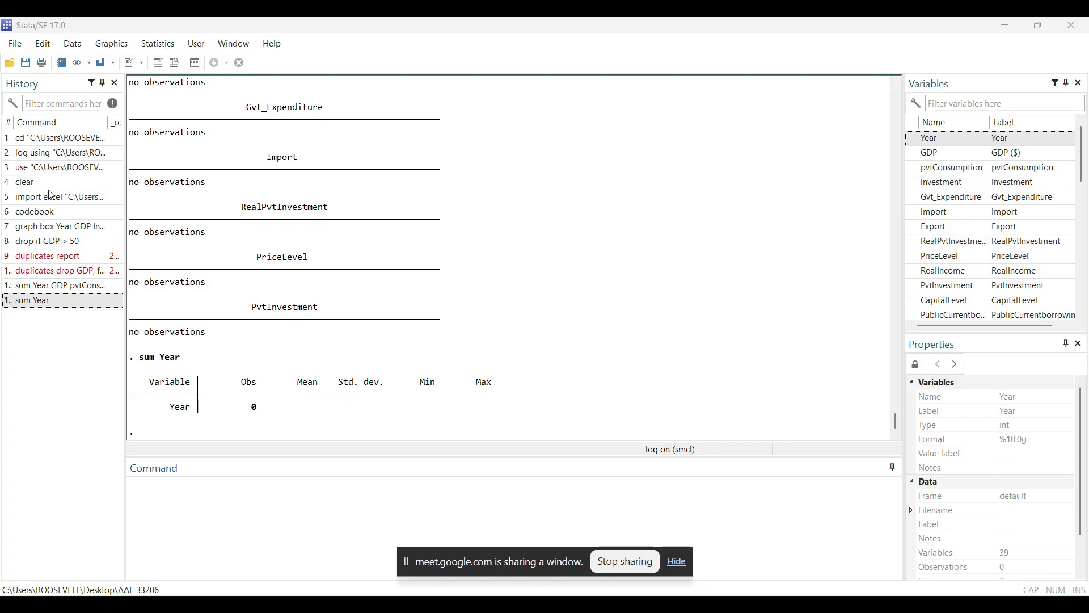
click(11, 64)
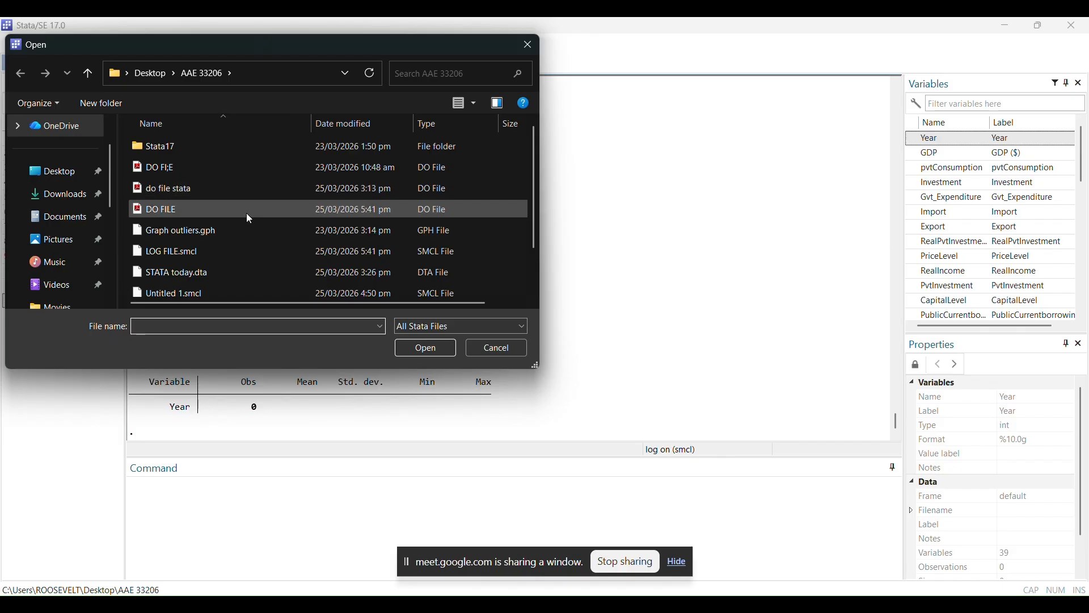
double_click(194, 151)
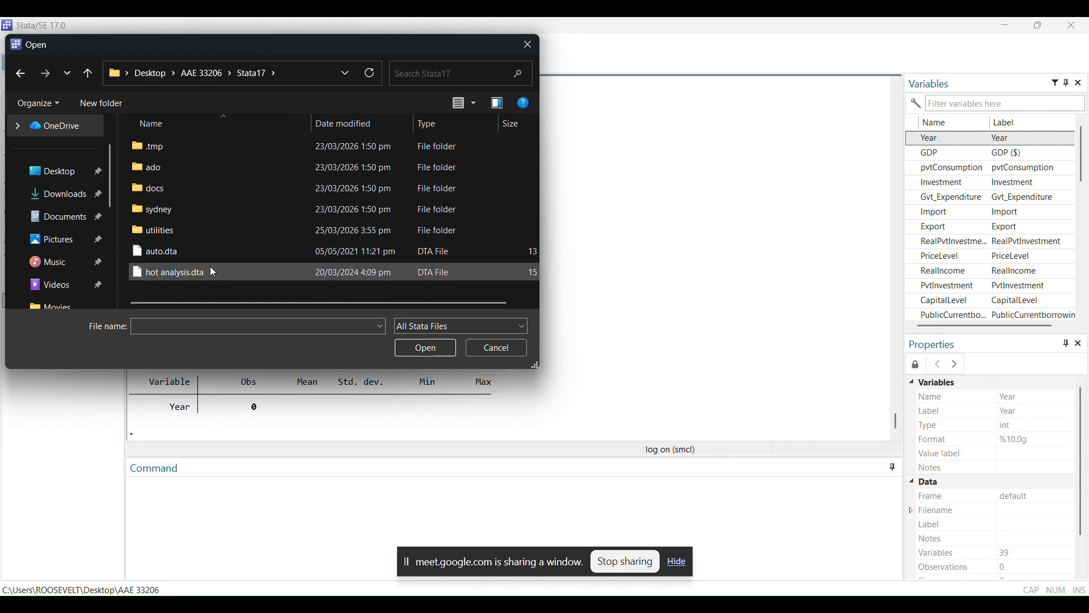
double_click(208, 228)
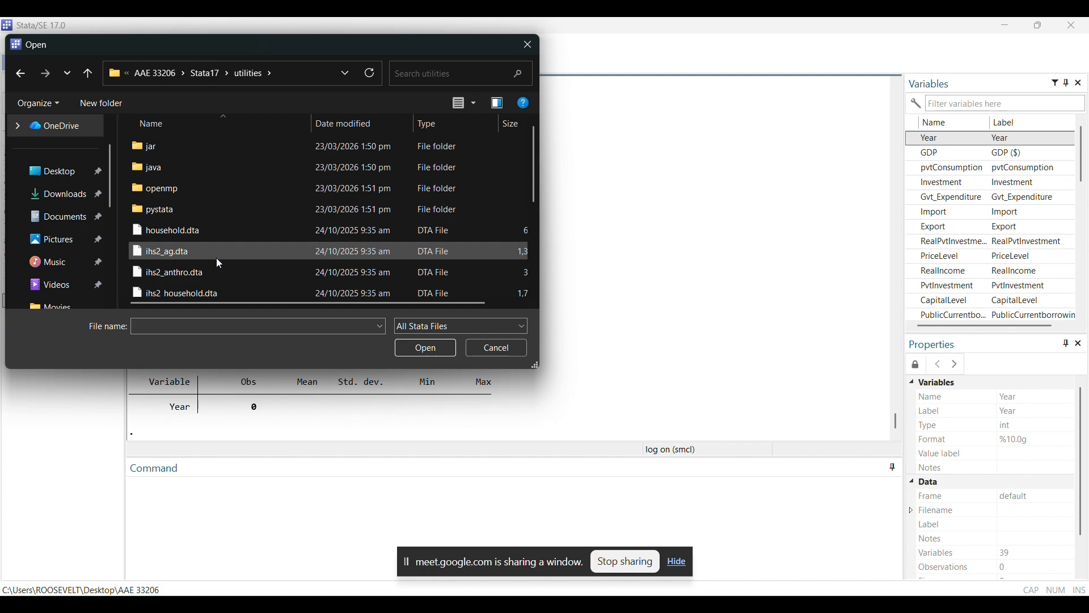
click(221, 296)
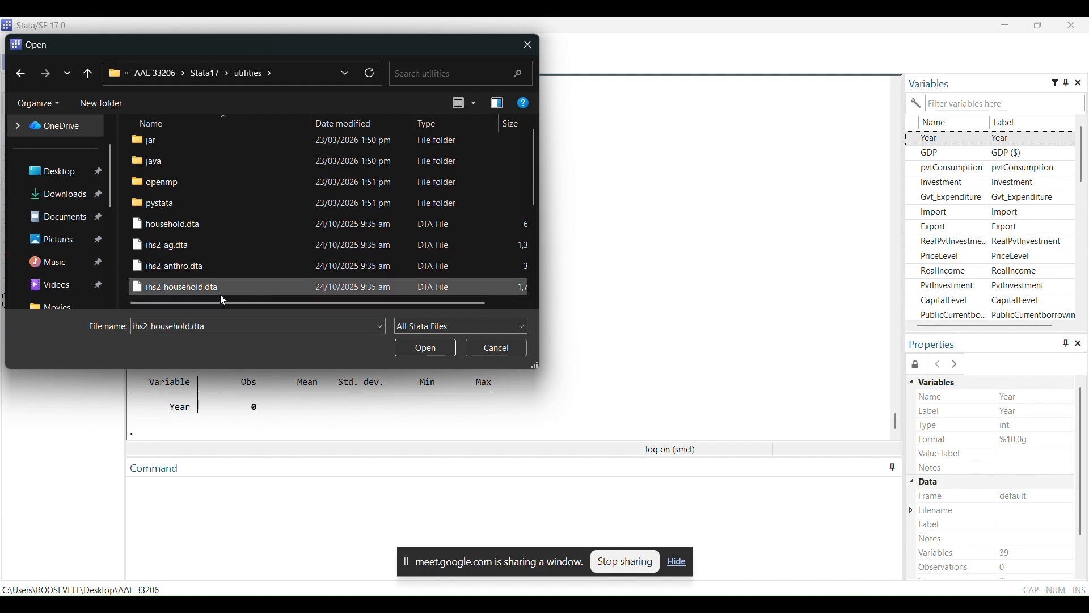
click(423, 350)
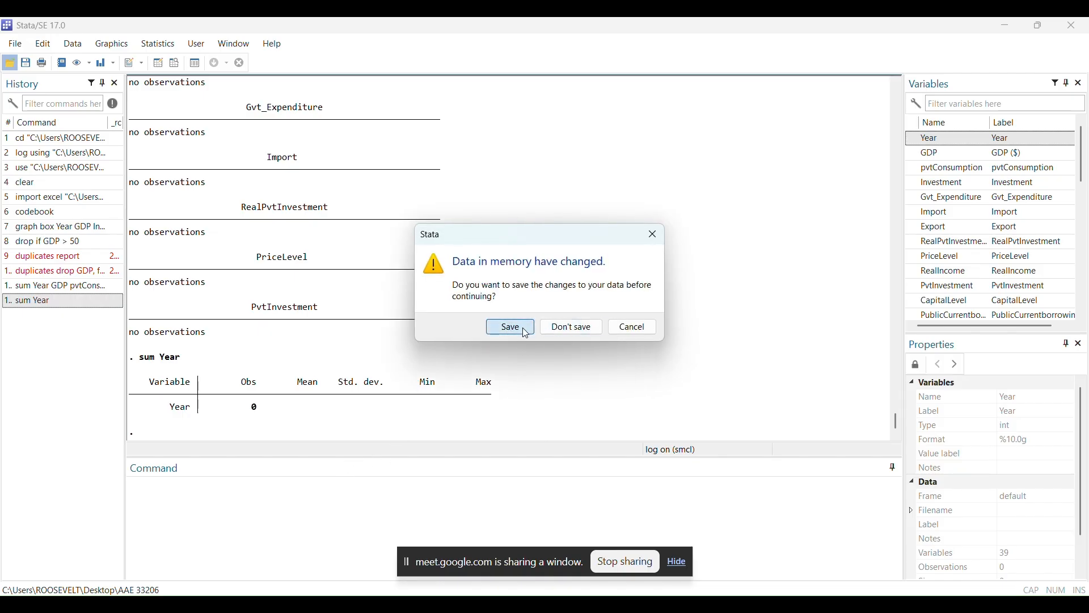
click(525, 331)
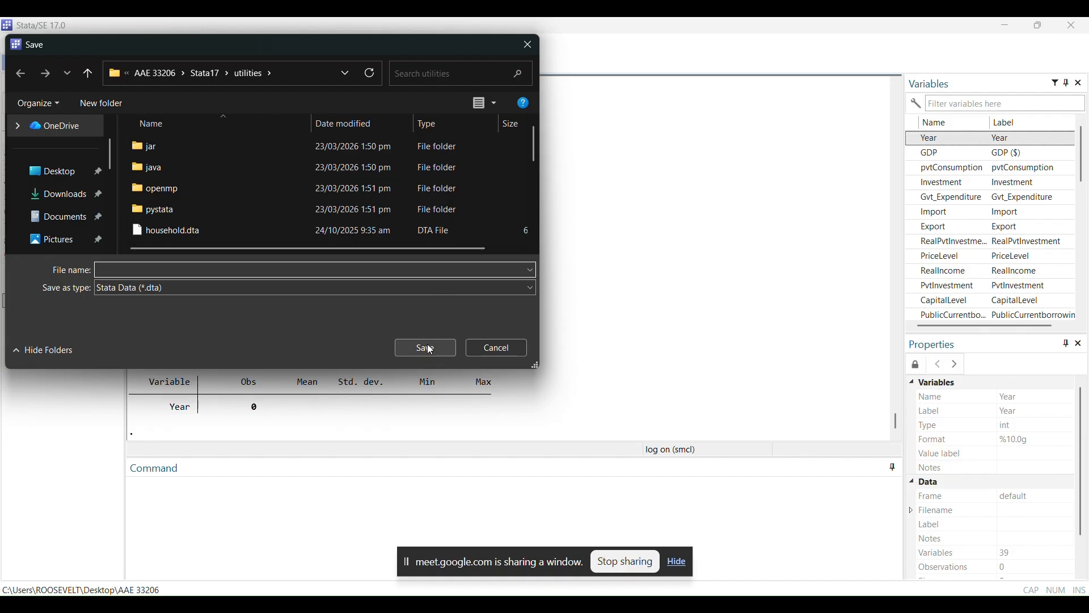
click(525, 41)
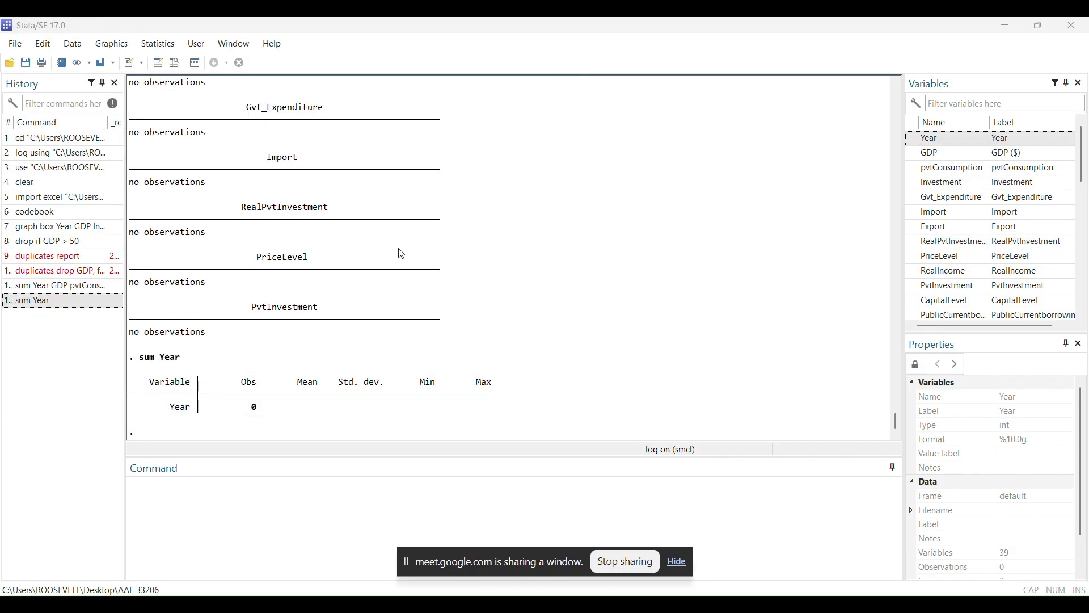
Start a linear regression model and choose Year as the dependent variable
click(153, 45)
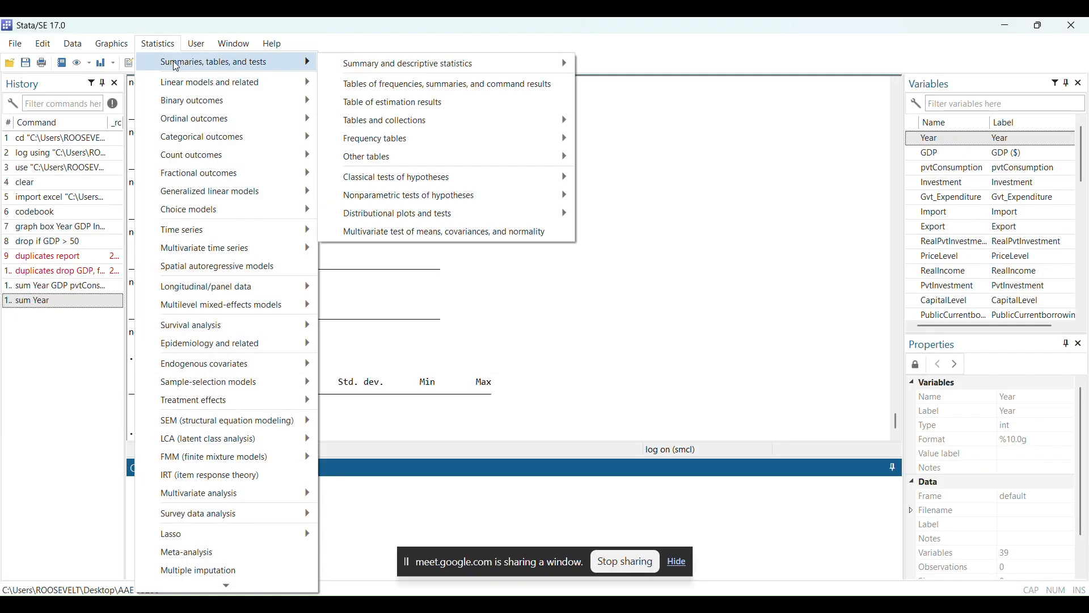
mouse_move(184, 86)
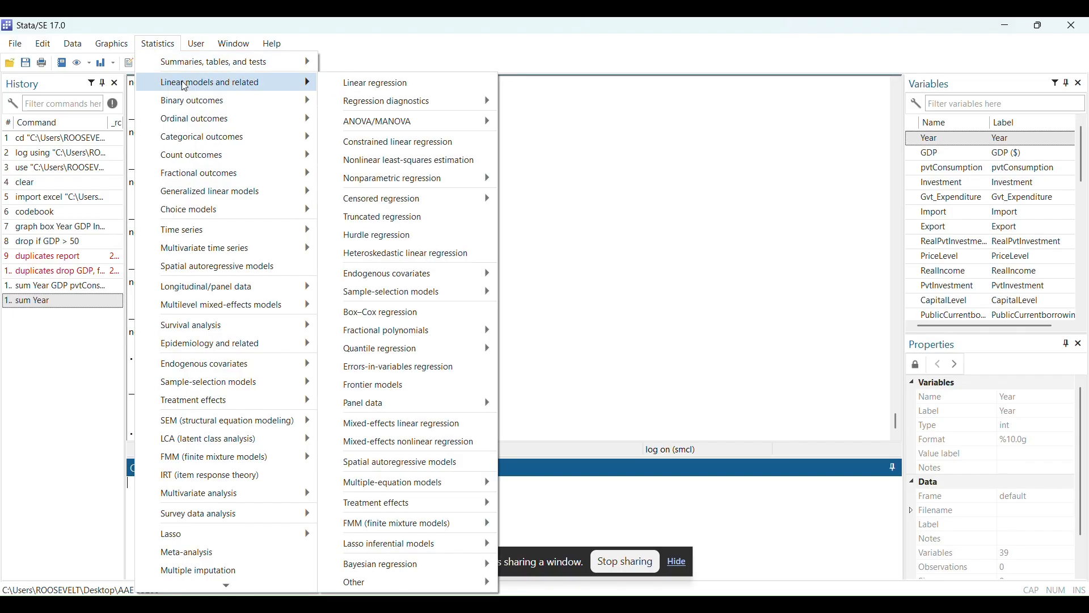
click(347, 88)
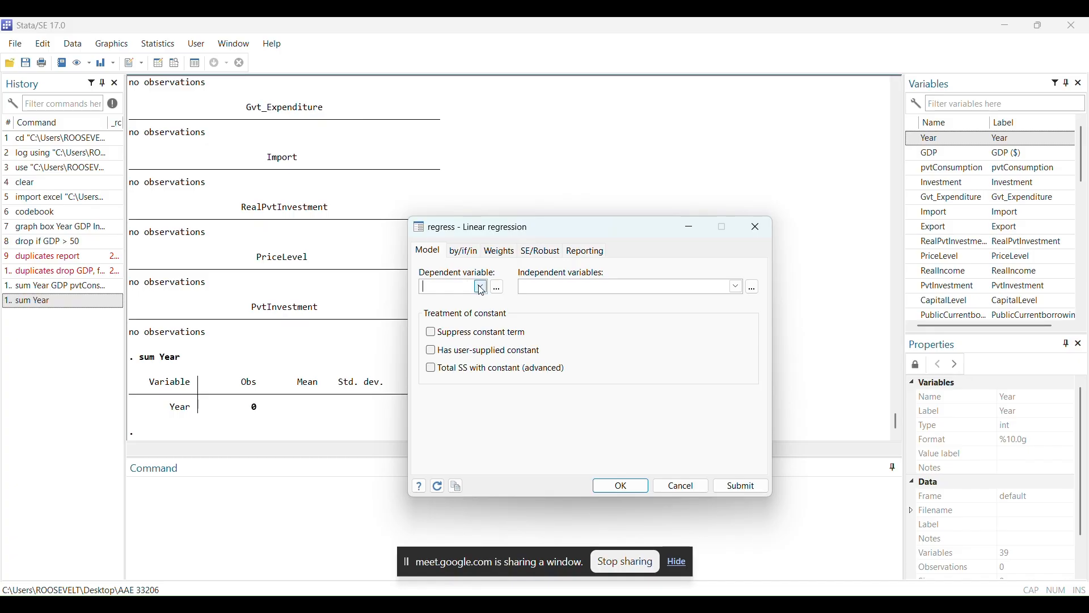
click(482, 288)
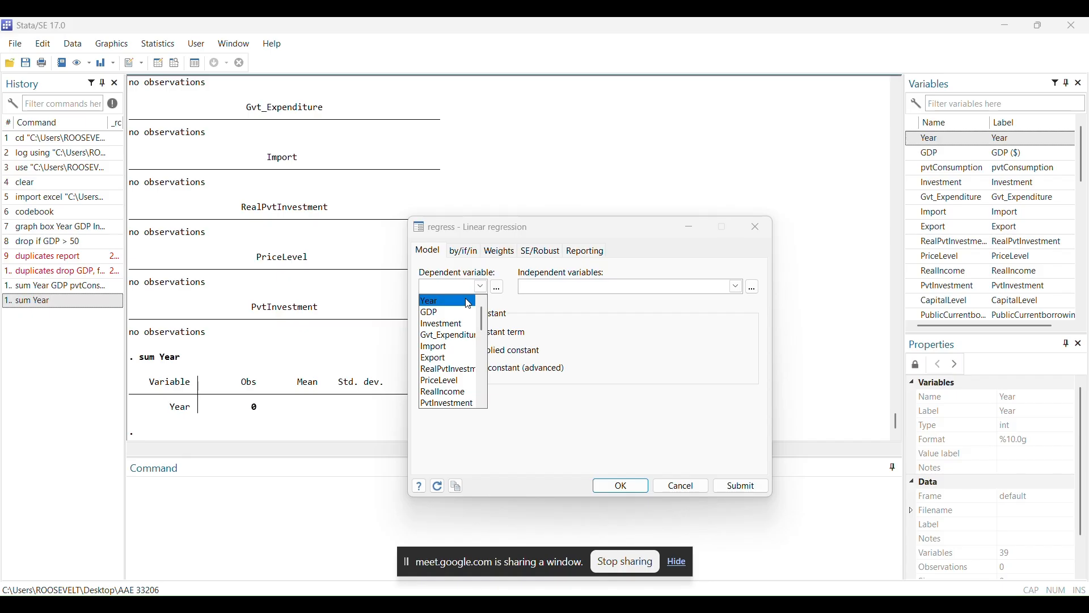
click(468, 304)
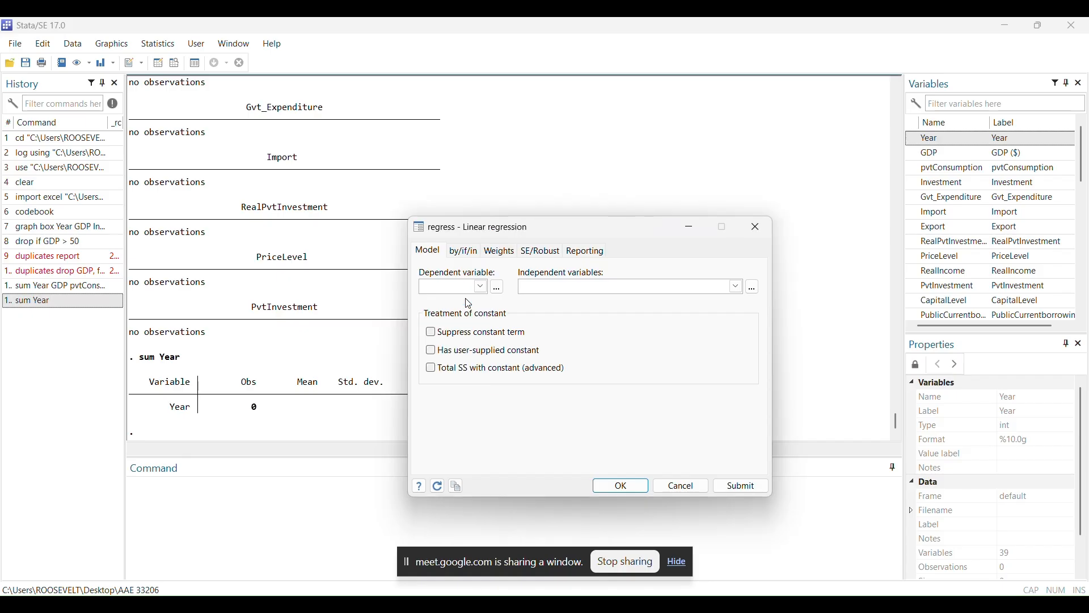
Add GDP and Investment as independent variables of the Year regression
click(736, 287)
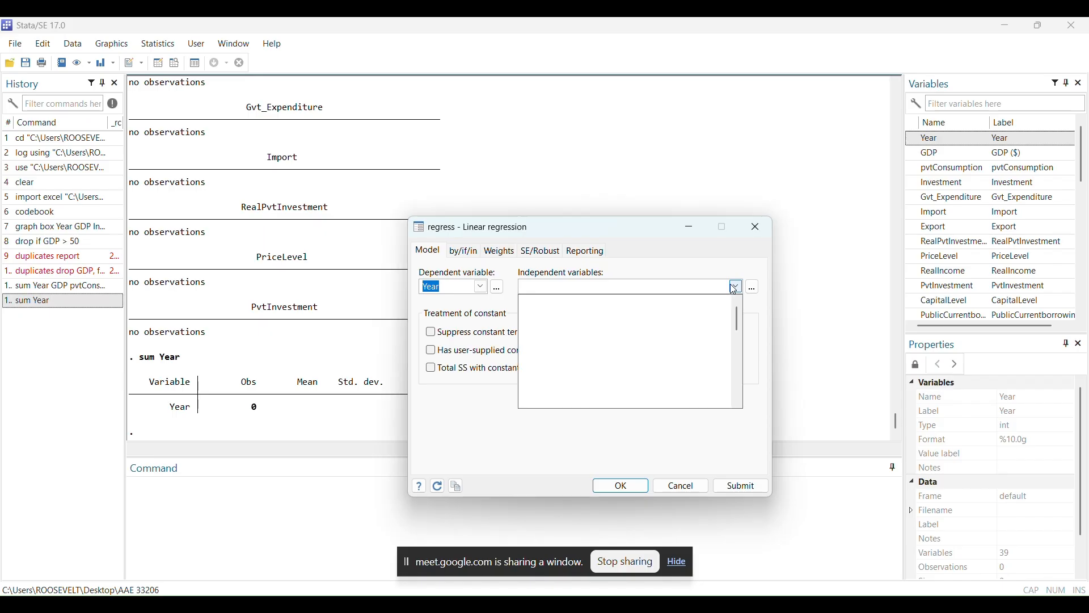
click(709, 310)
click(710, 307)
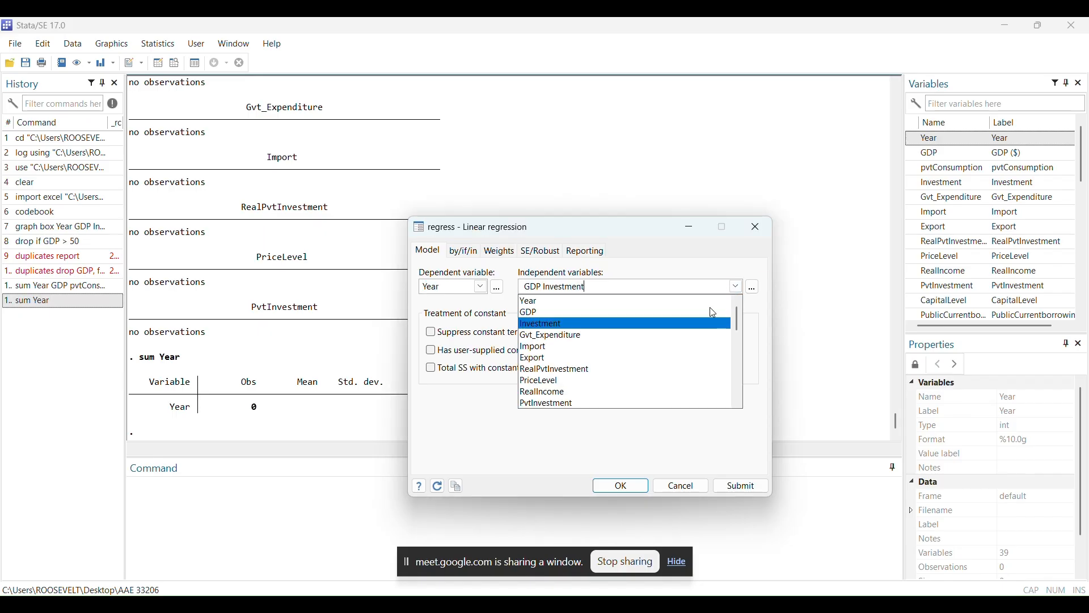
click(710, 308)
key(BackSpace)
key(BackSpace)
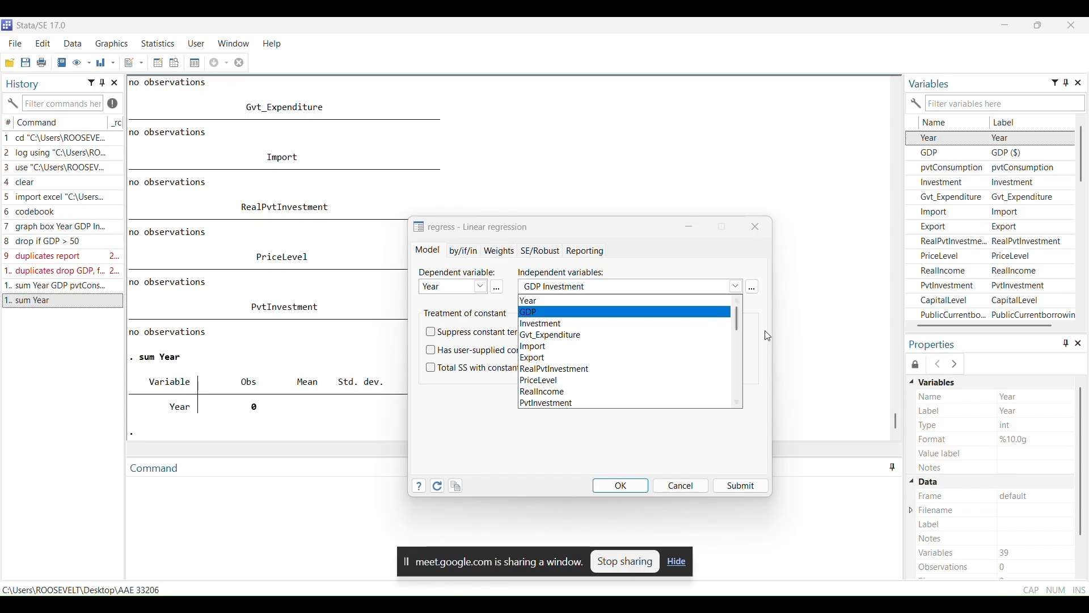
Add Gvt_Expenditure, Import, Export and RealPvtInvestment as further independent variables and try to run the regression on Year
key(Down)
key(Down)
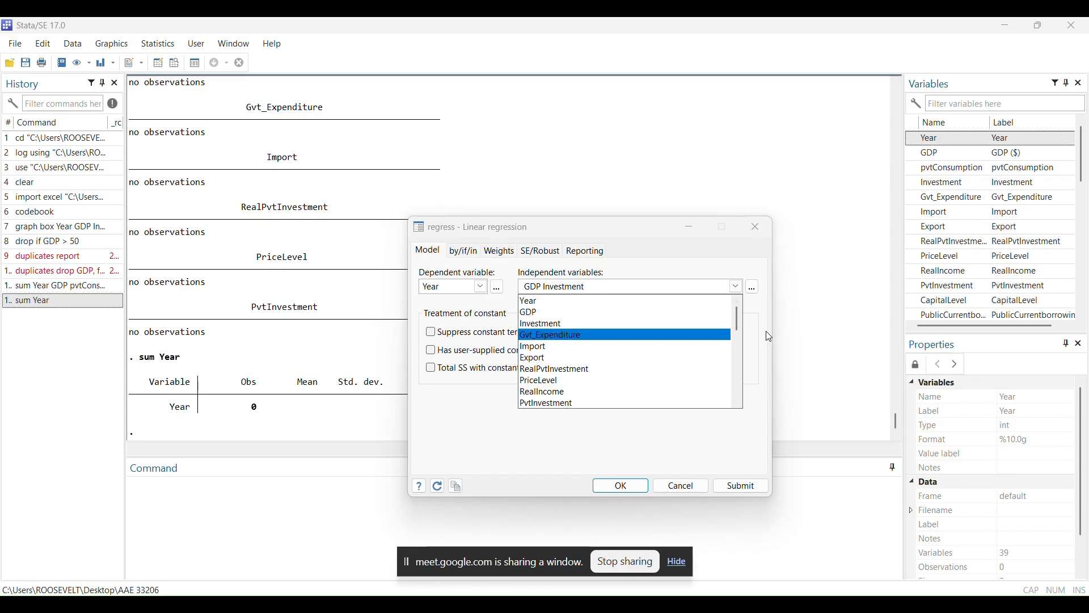
key(Return)
key(Down)
key(Return)
key(Down)
key(Return)
key(Down)
key(Return)
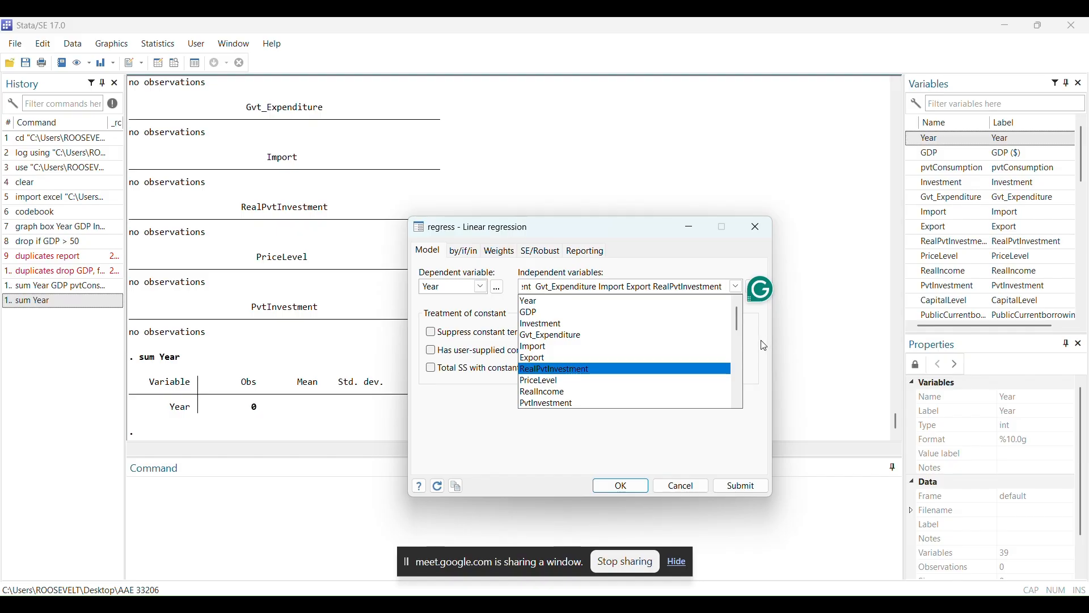
click(614, 486)
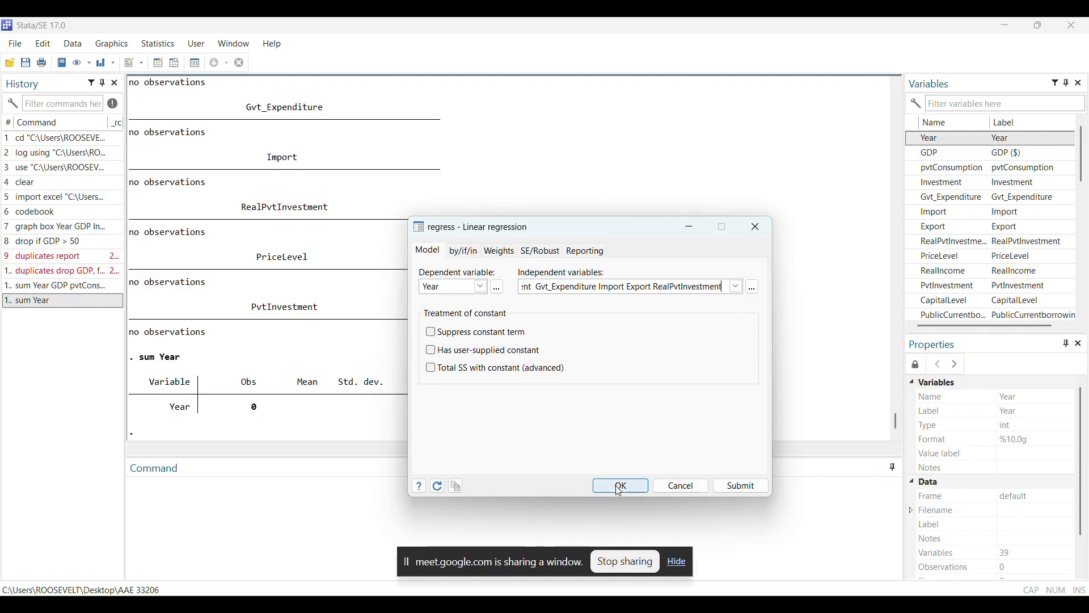
click(620, 487)
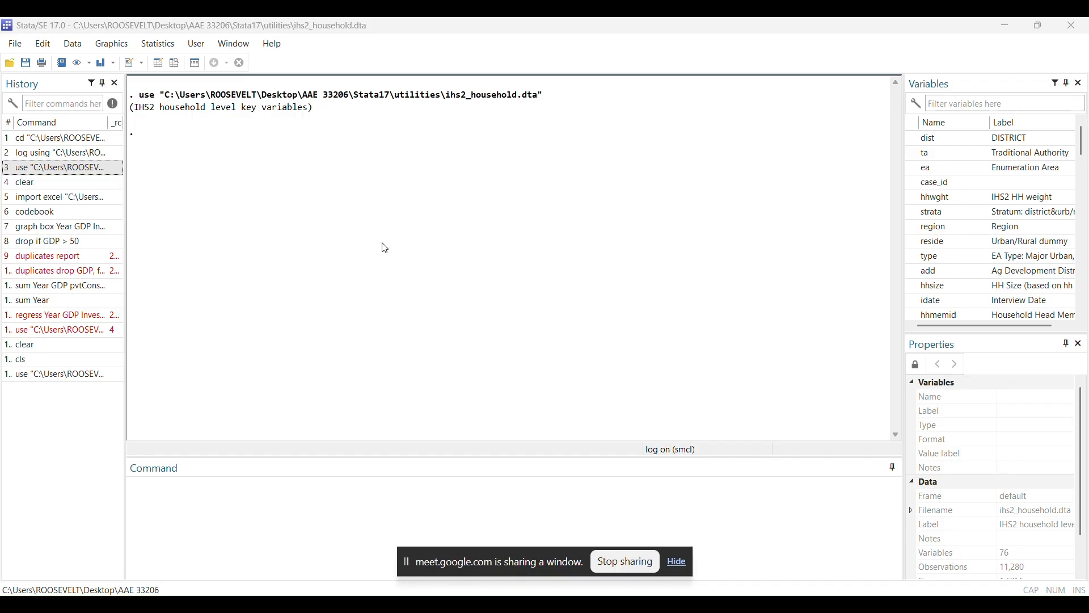
Start a linear regression on the ihs2_household.dta data and choose rexpagg as the dependent variable
click(148, 47)
mouse_move(178, 70)
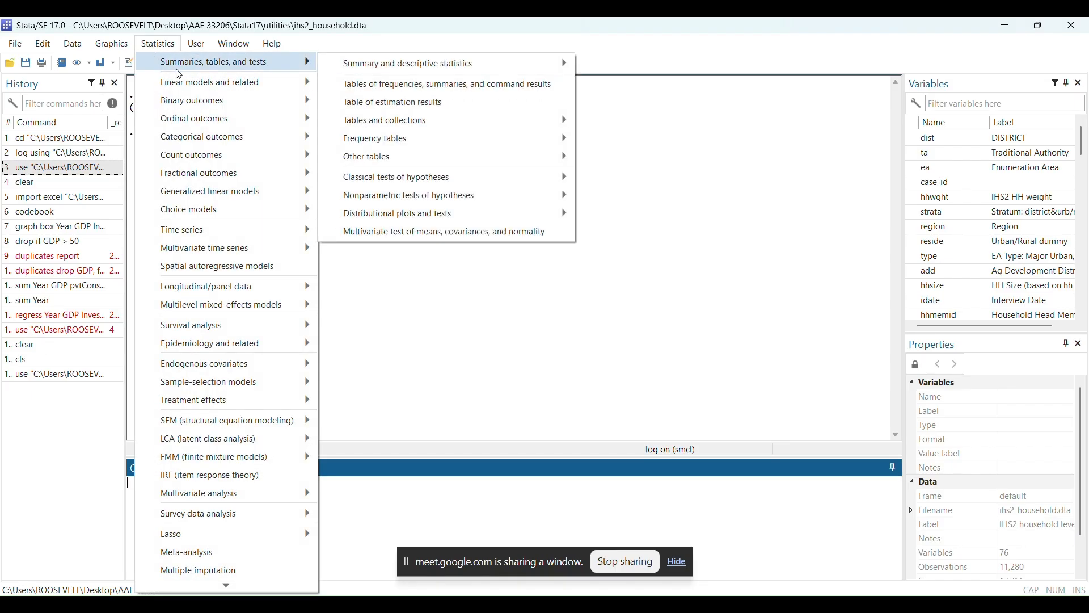
mouse_move(211, 84)
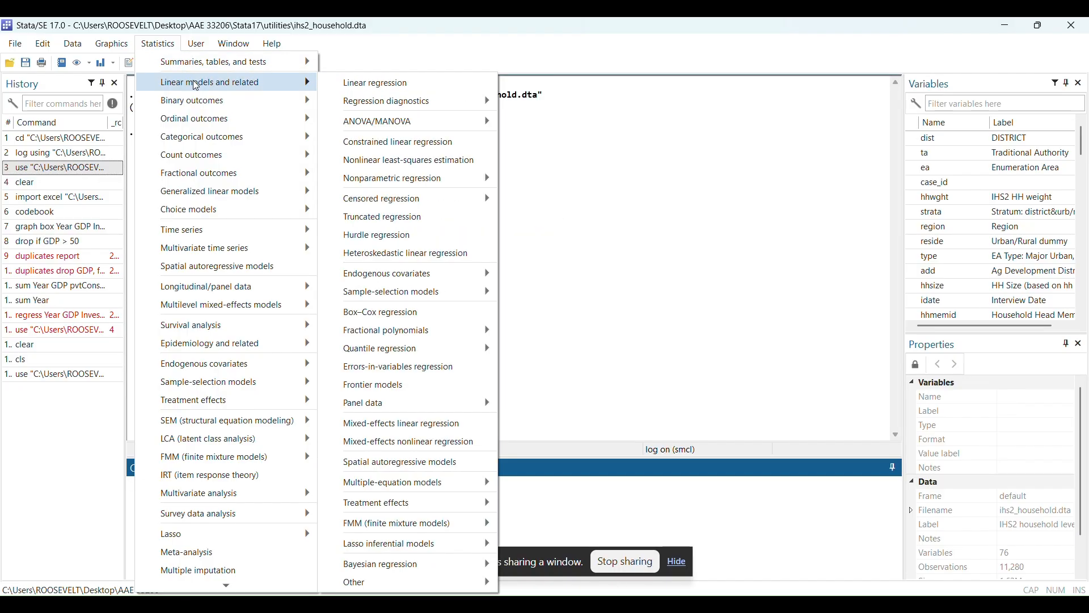
click(341, 86)
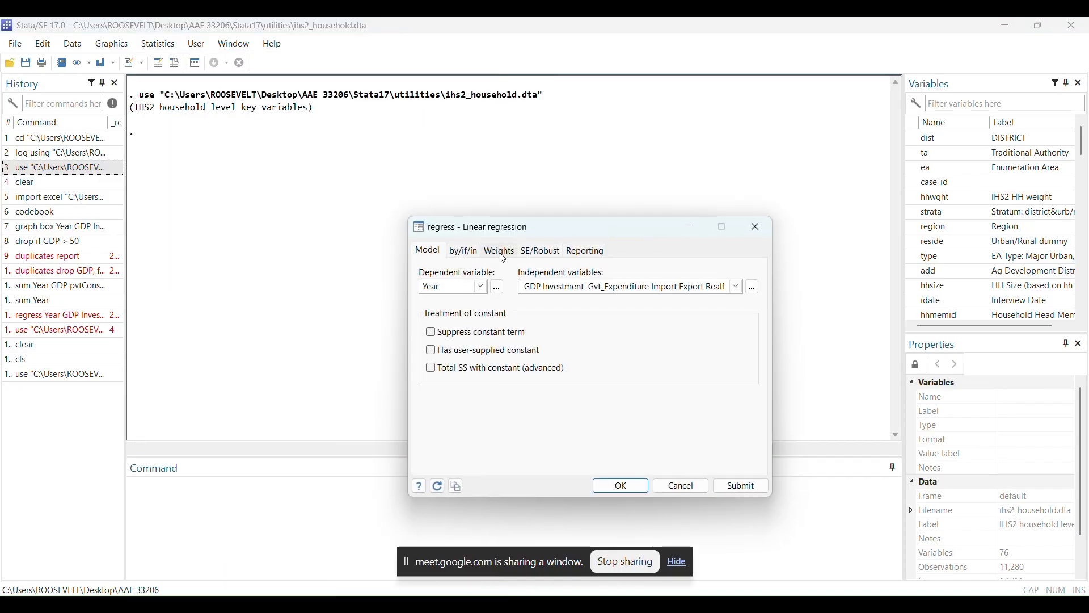
click(481, 286)
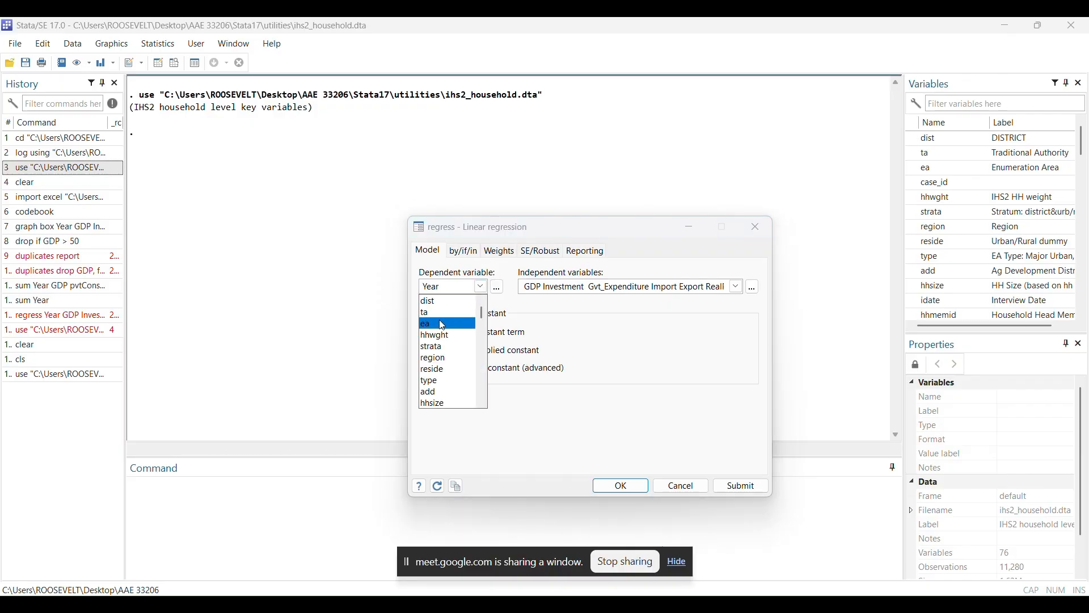
scroll(436, 386, down, 1)
scroll(436, 392, down, 5)
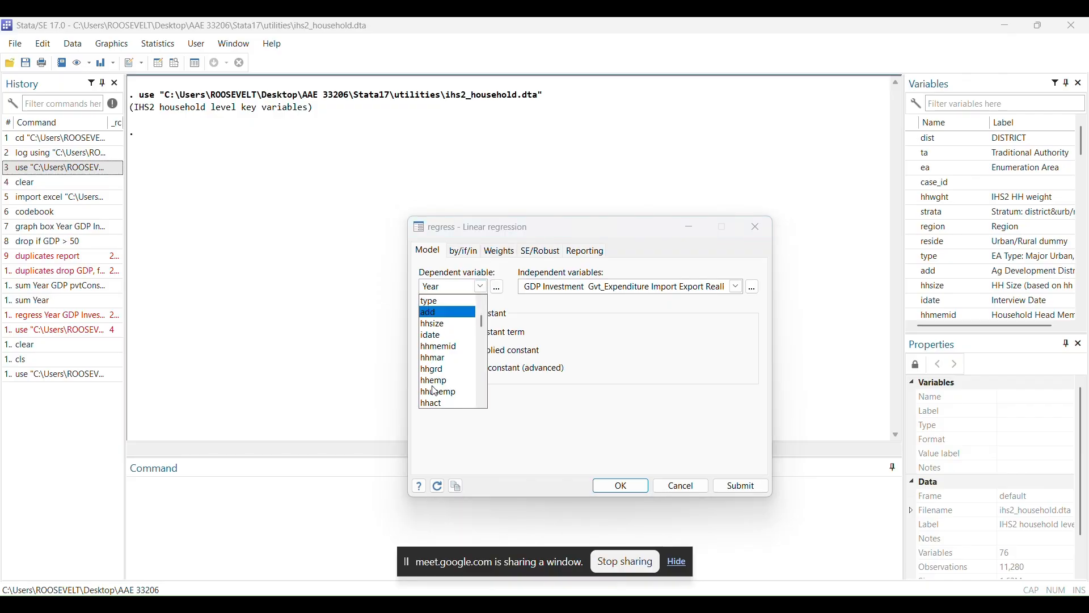
scroll(435, 391, down, 4)
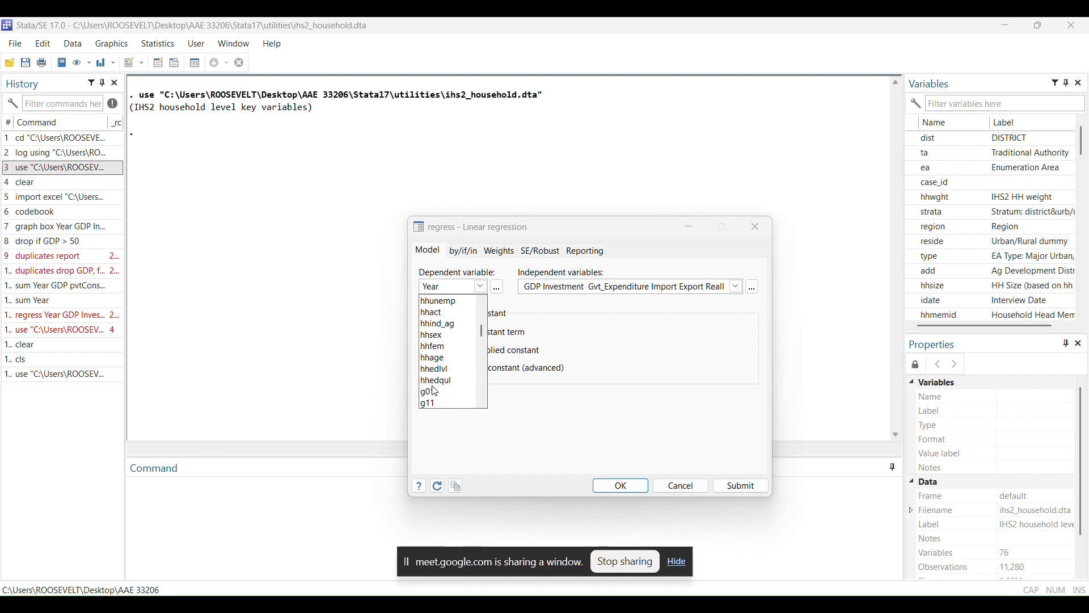
scroll(437, 386, down, 6)
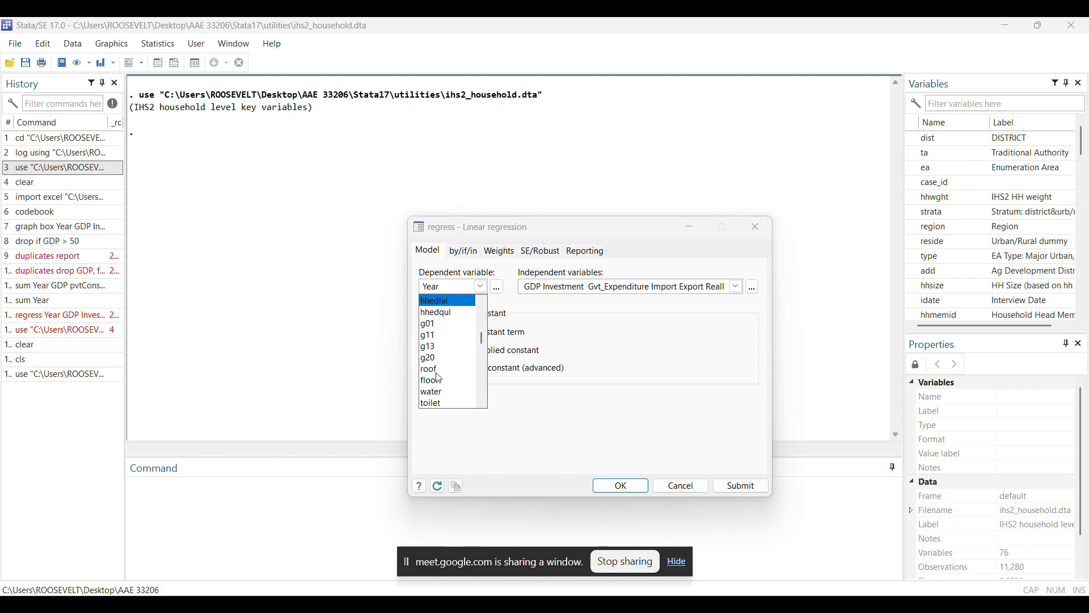
scroll(439, 378, down, 5)
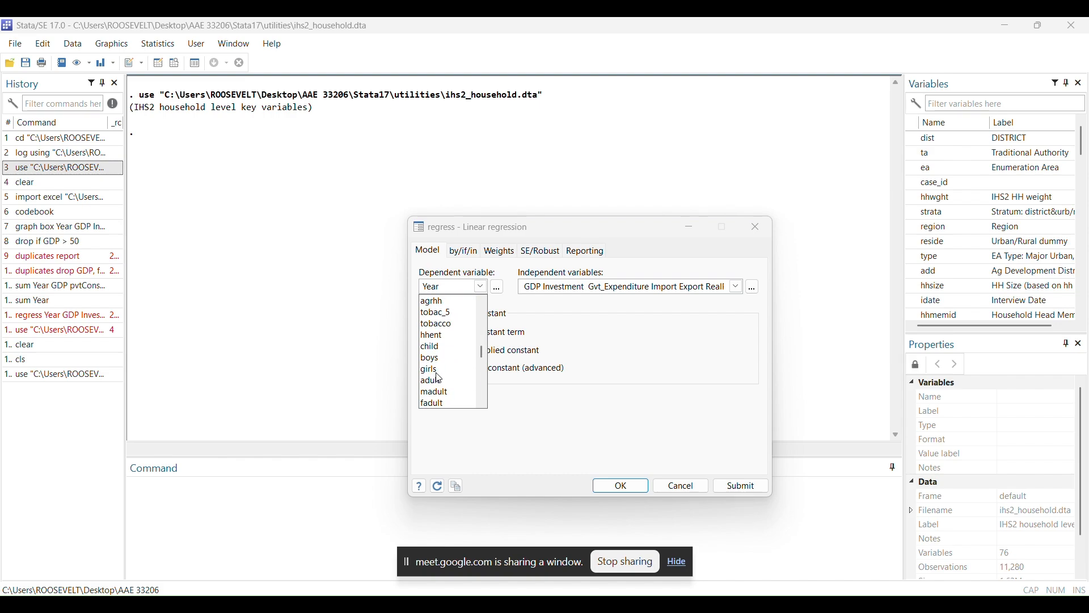
scroll(436, 373, down, 4)
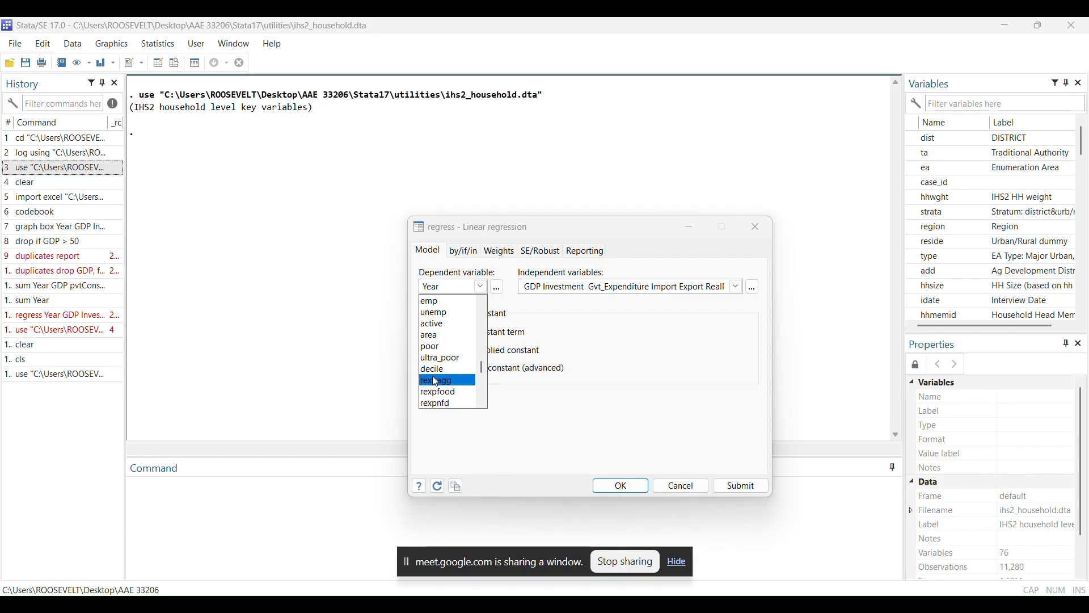
click(432, 379)
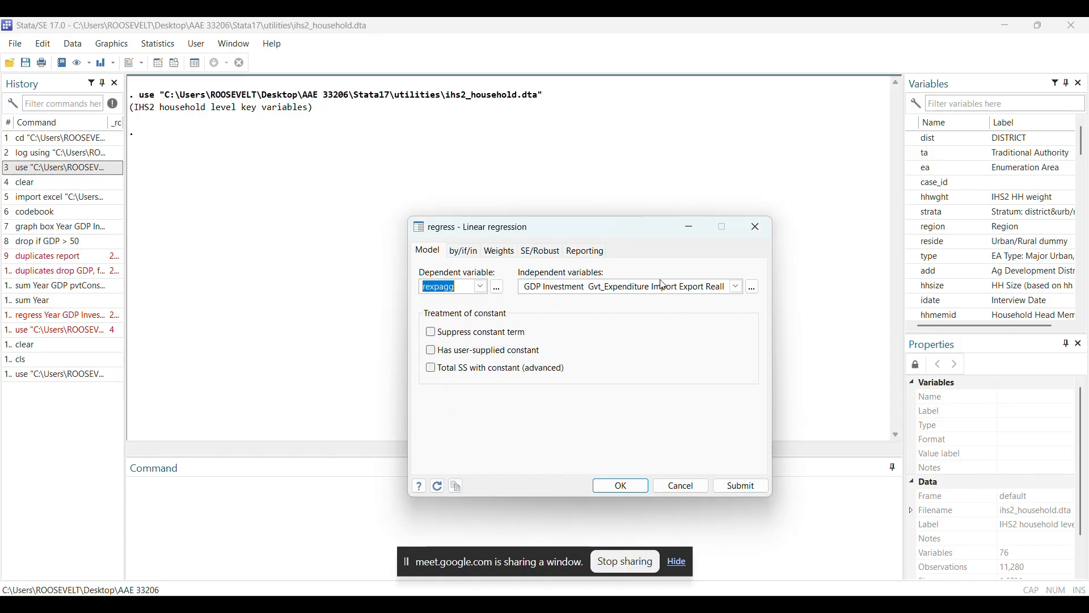
Clear the old independent variables from the regression and move the writing-assistant widget out of the way
click(733, 287)
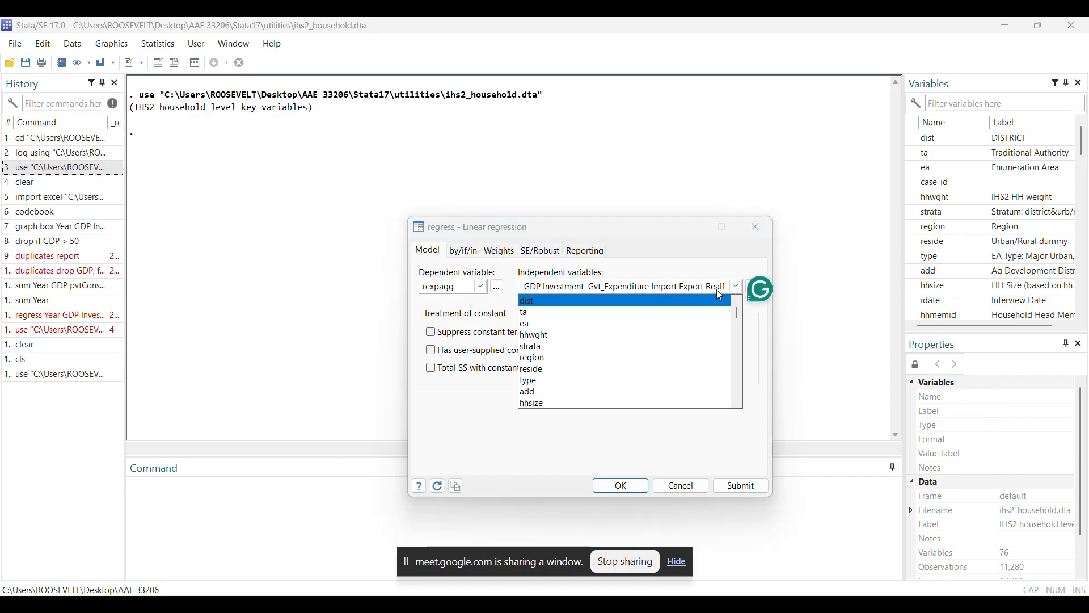
click(722, 284)
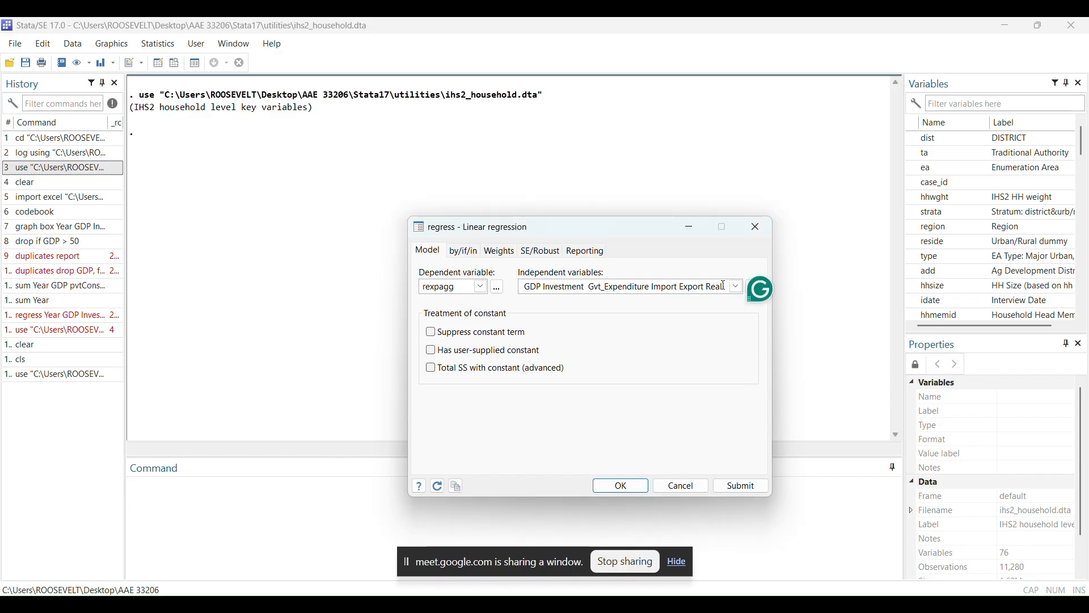
key(ctrl+a)
key(BackSpace)
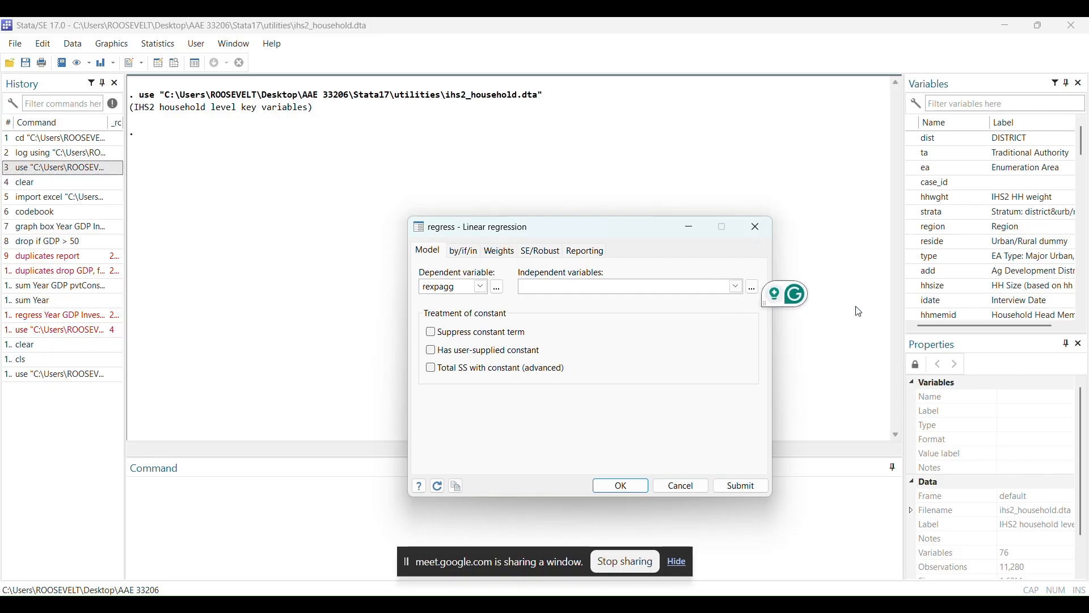
drag(731, 297, 729, 504)
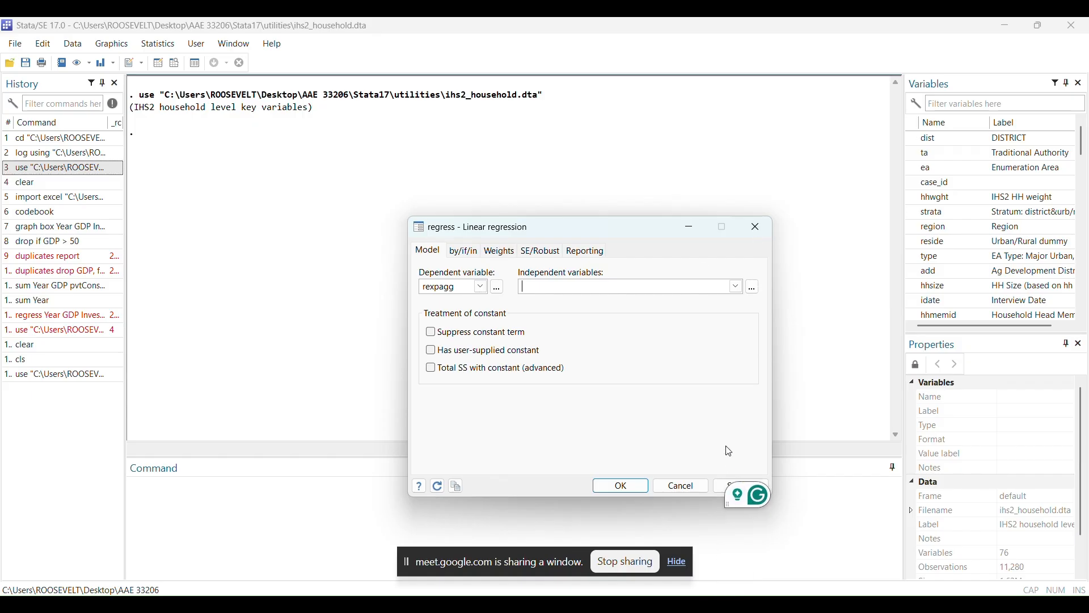
Choose ta, hhwght, strata, region, reside, type and add as independent variables and run the regression
click(736, 286)
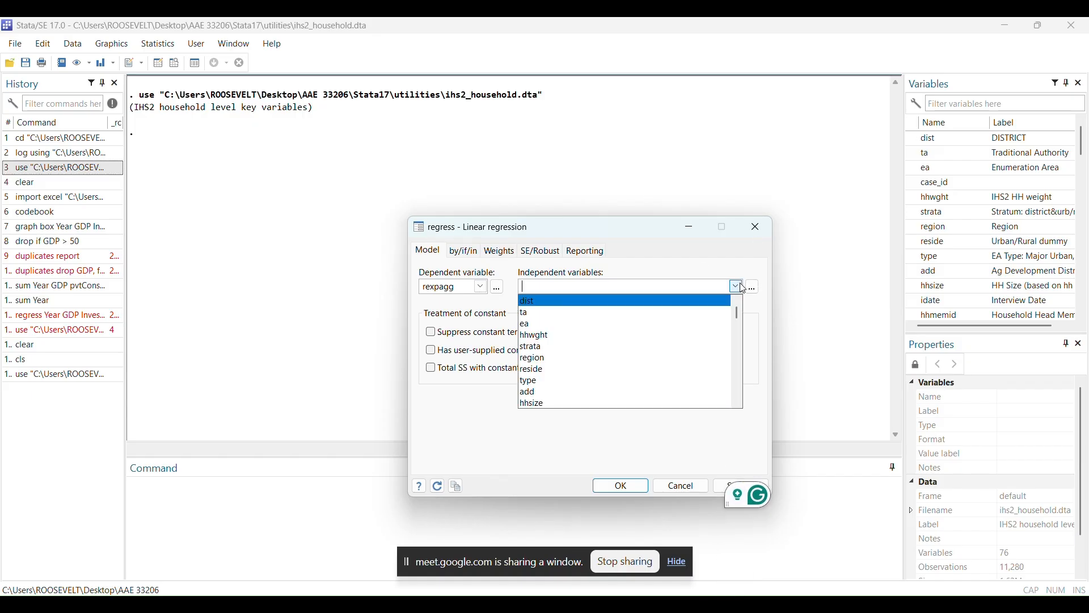
click(686, 312)
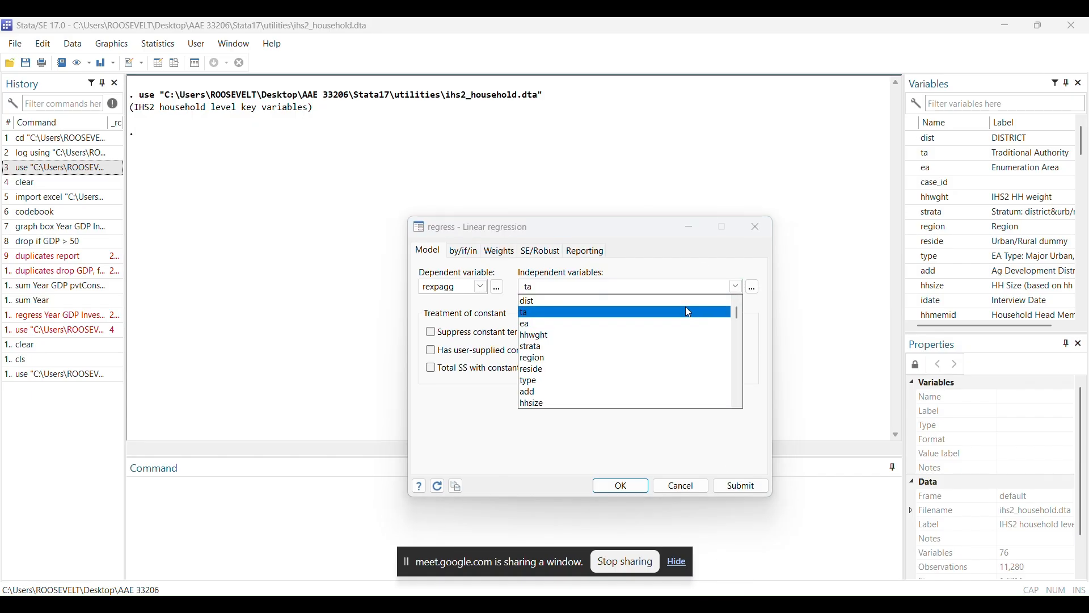
click(659, 336)
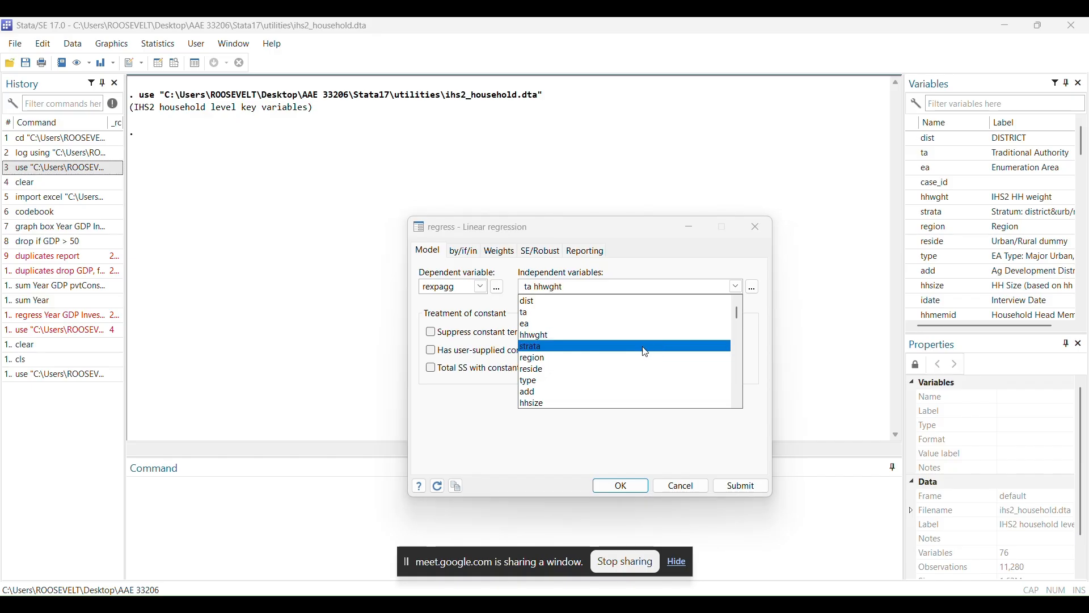
click(638, 352)
click(630, 359)
click(617, 372)
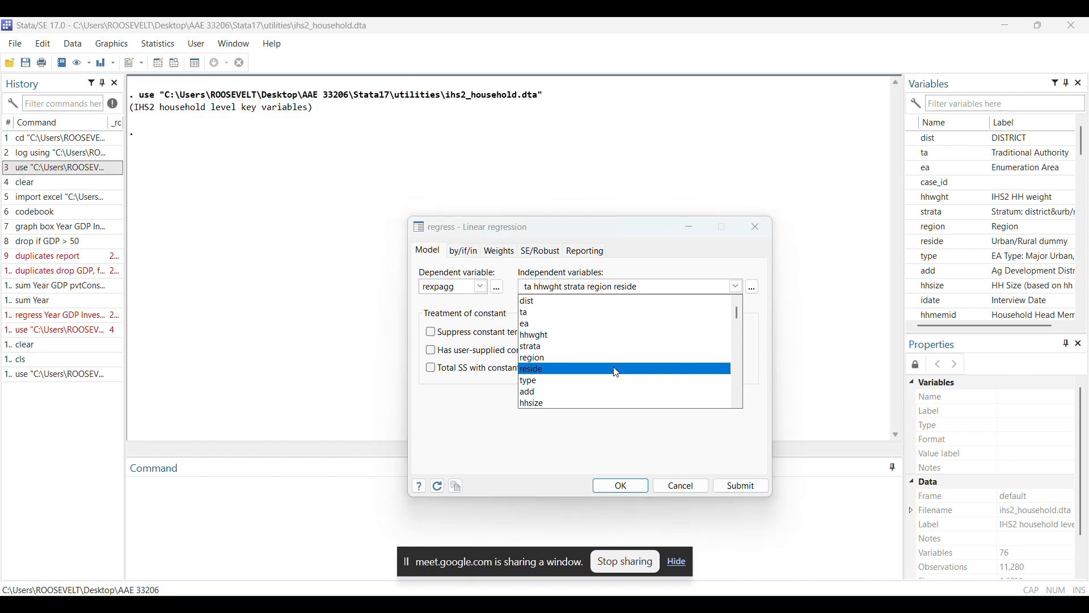
click(602, 385)
click(596, 397)
click(619, 486)
click(619, 485)
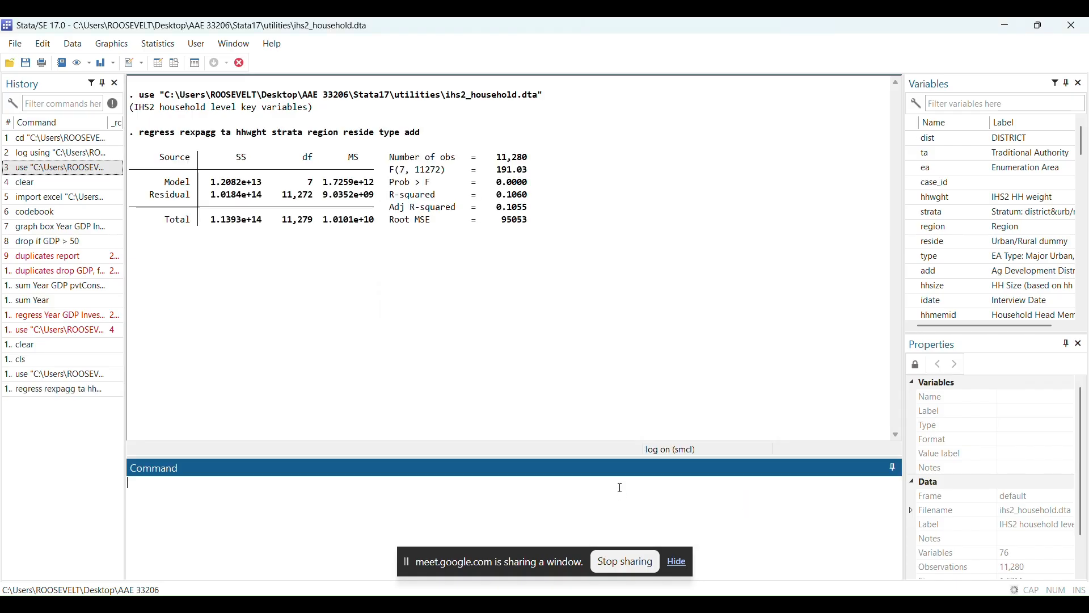